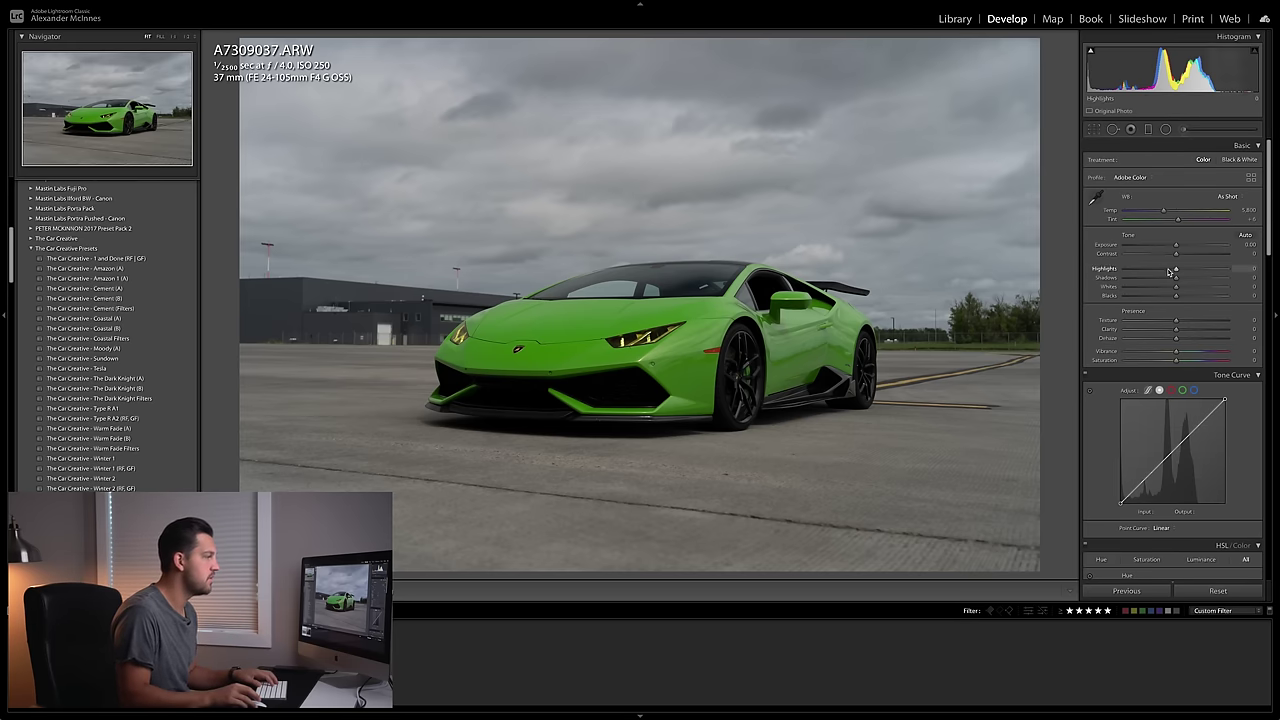
Set the photo's Exposure to −0.15, Shadows to +80 and Highlights to −84, and auto-adjust the Whites and Blacks
drag(1176, 247, 1221, 282)
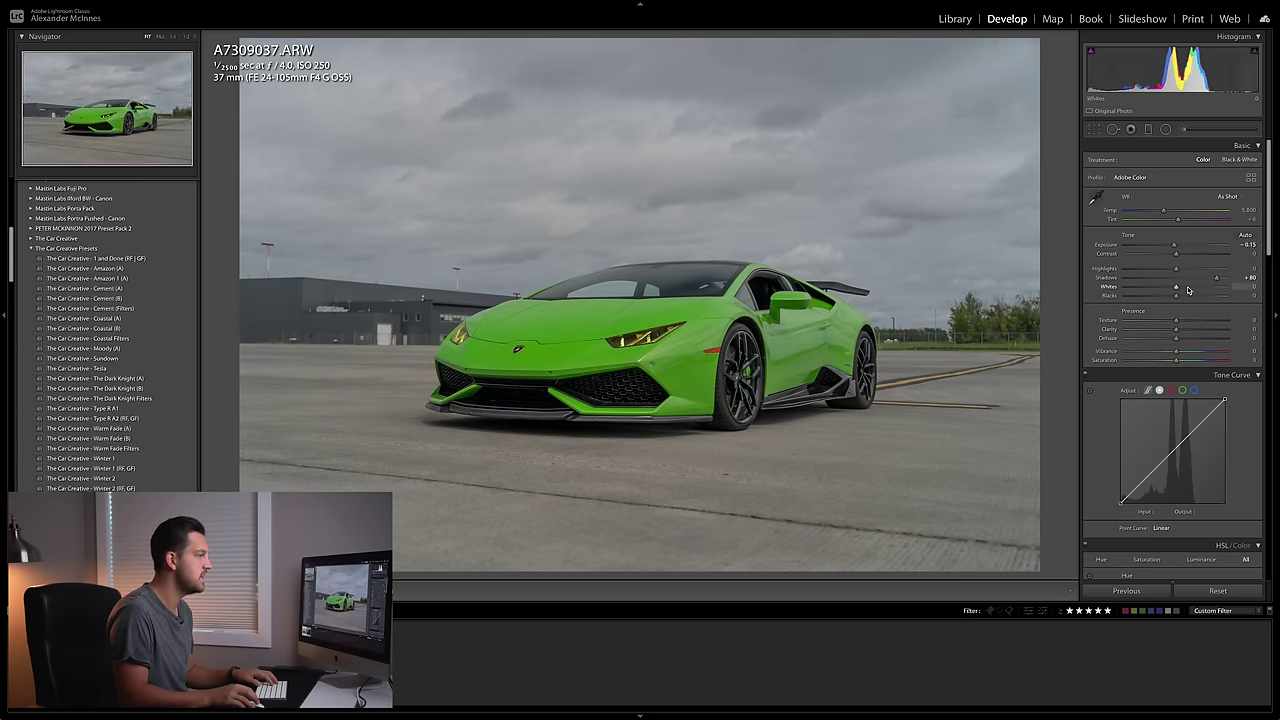
drag(1176, 269, 1136, 270)
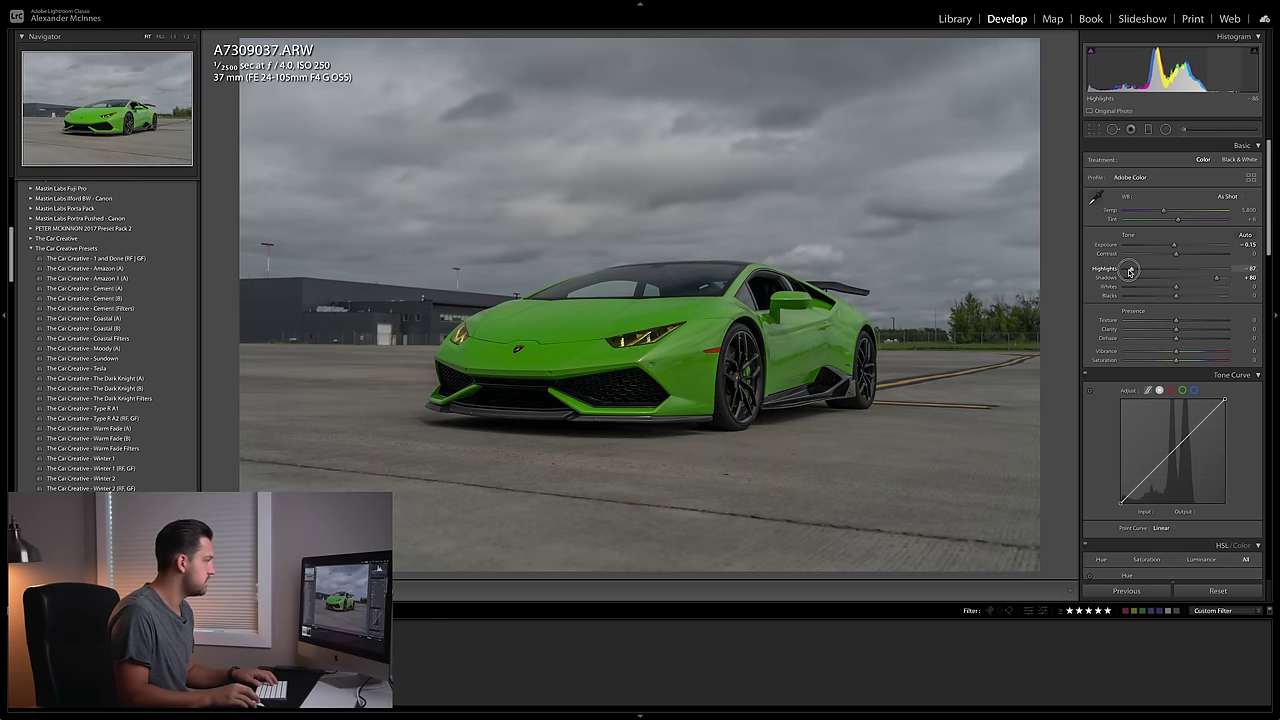
shift+double_click(1176, 286)
shift+double_click(1175, 295)
Set the photo's Blacks to +88, Dehaze to +26, Saturation to −41 and Vibrance to +9
drag(1178, 341, 1183, 342)
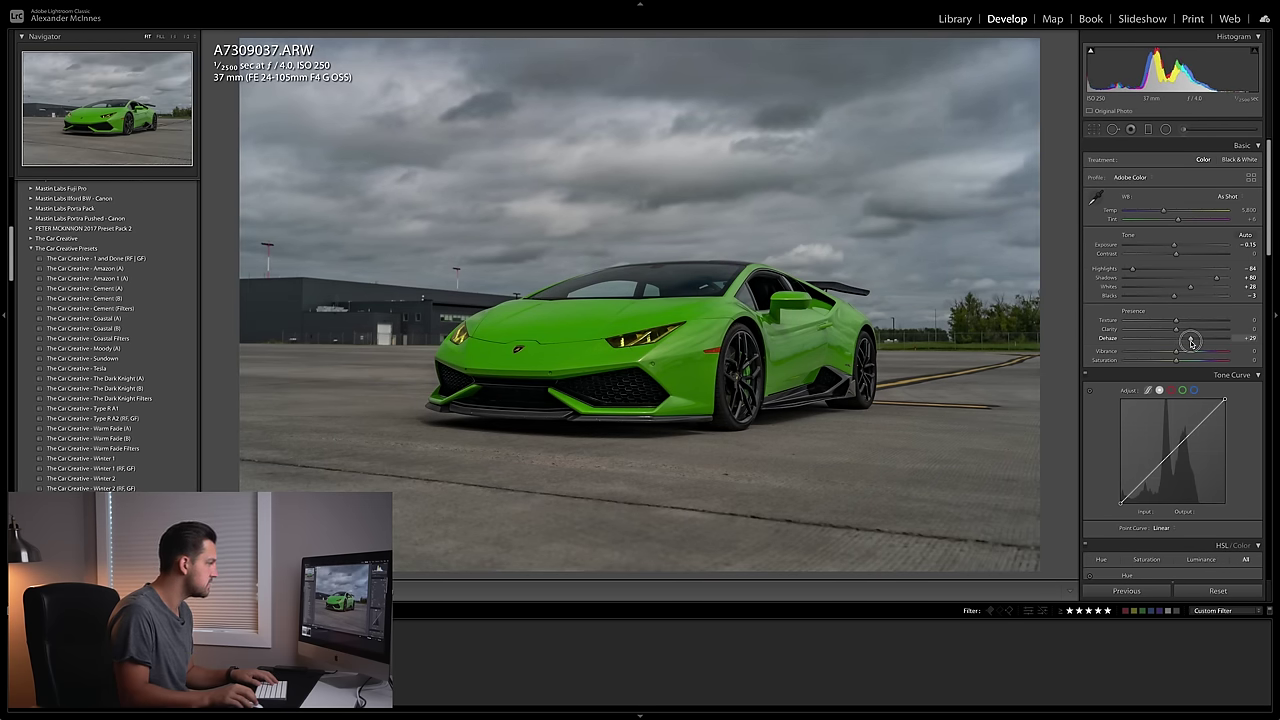
drag(1175, 298, 1198, 298)
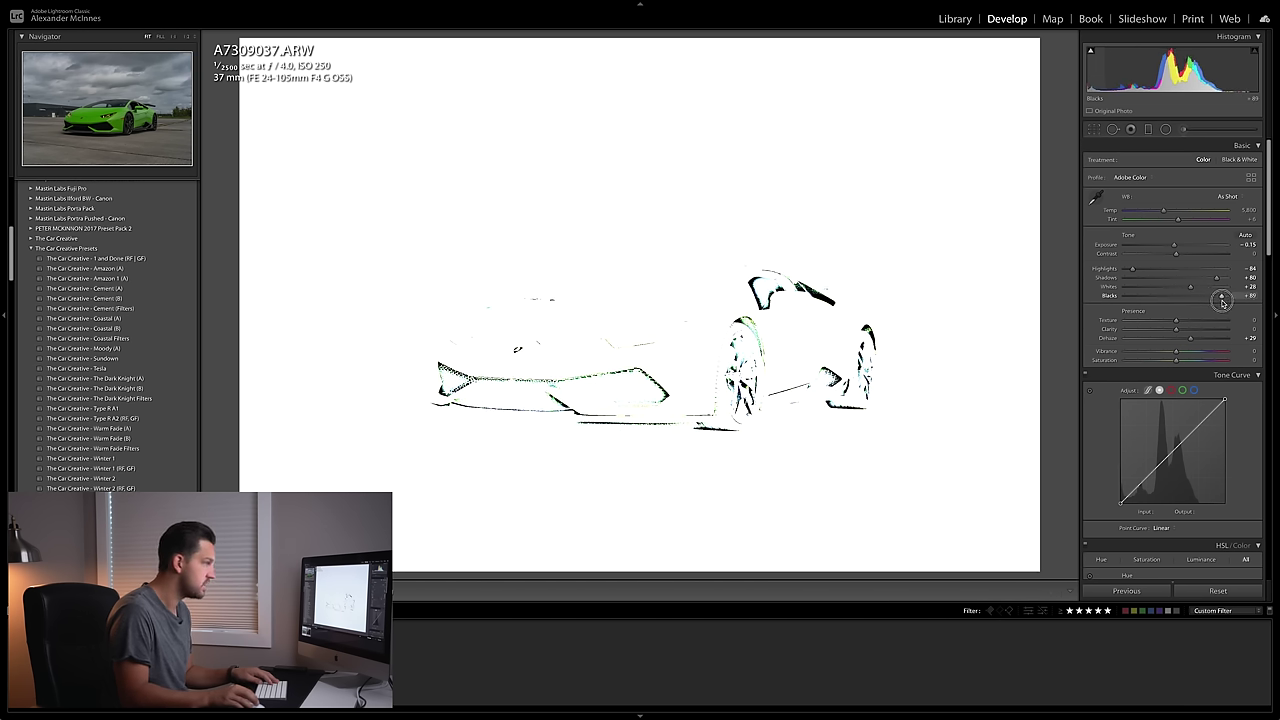
drag(1217, 302, 1215, 299)
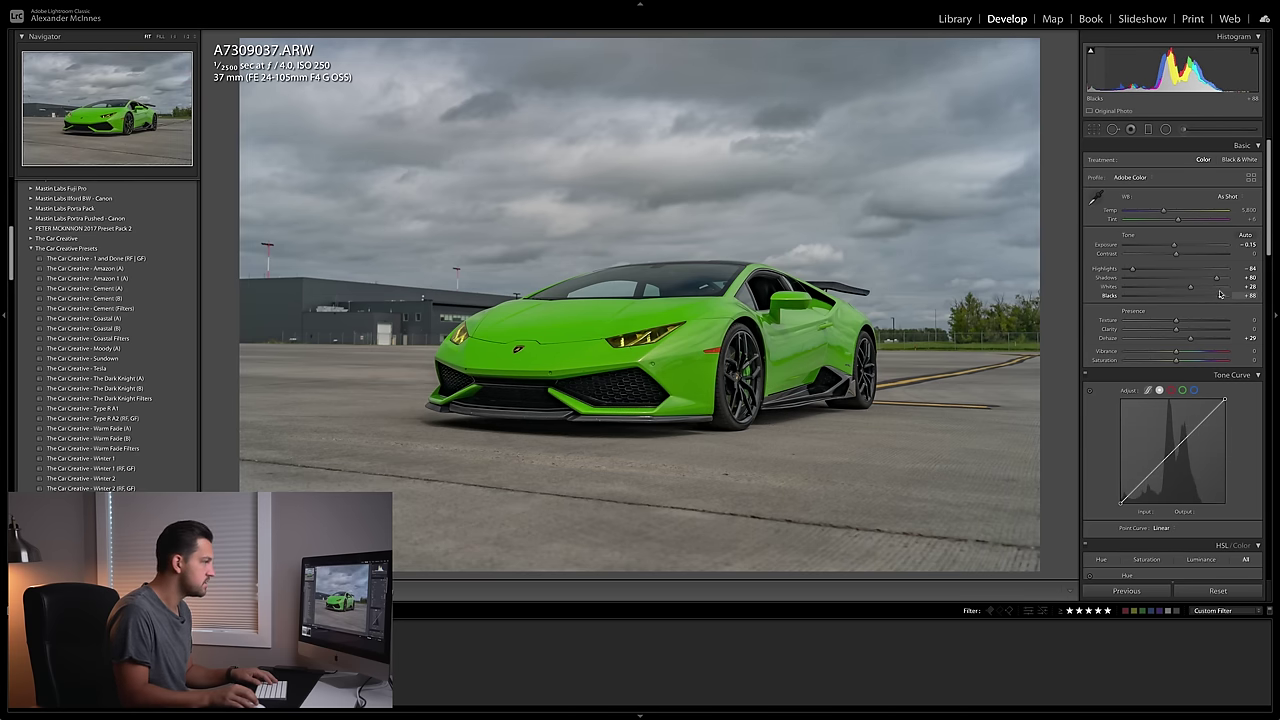
drag(1220, 279, 1216, 278)
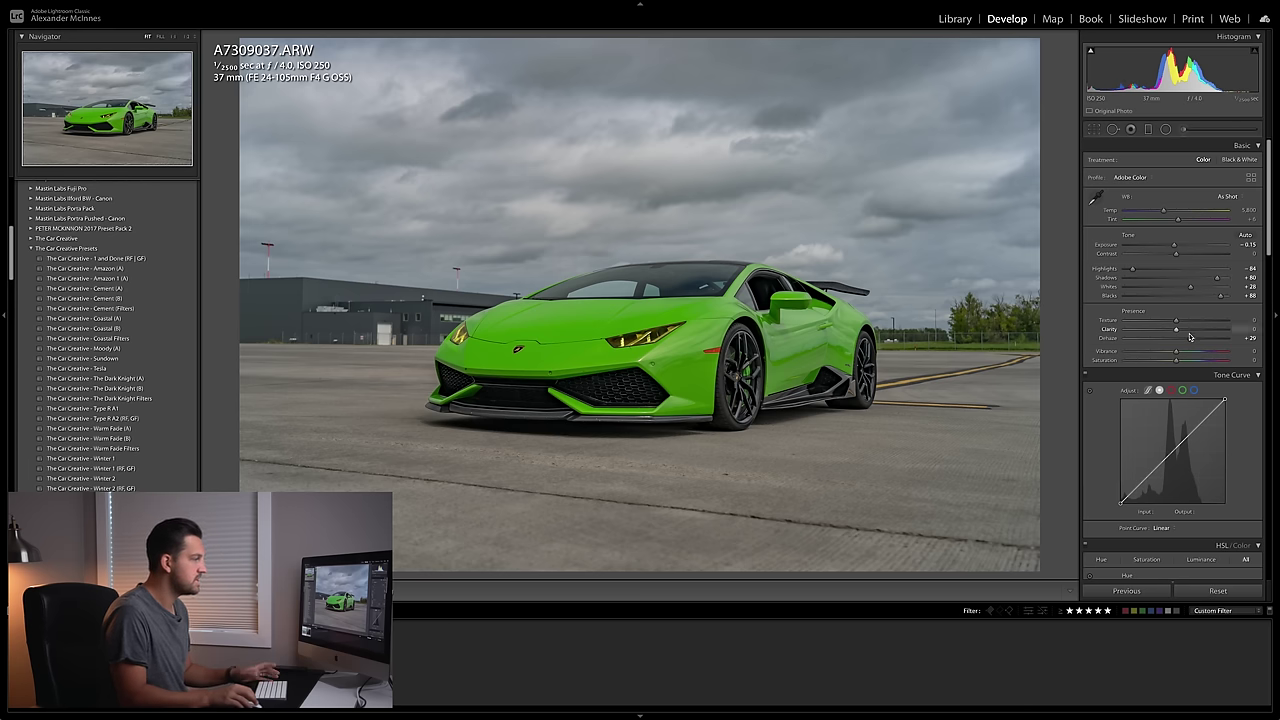
drag(1191, 340, 1189, 341)
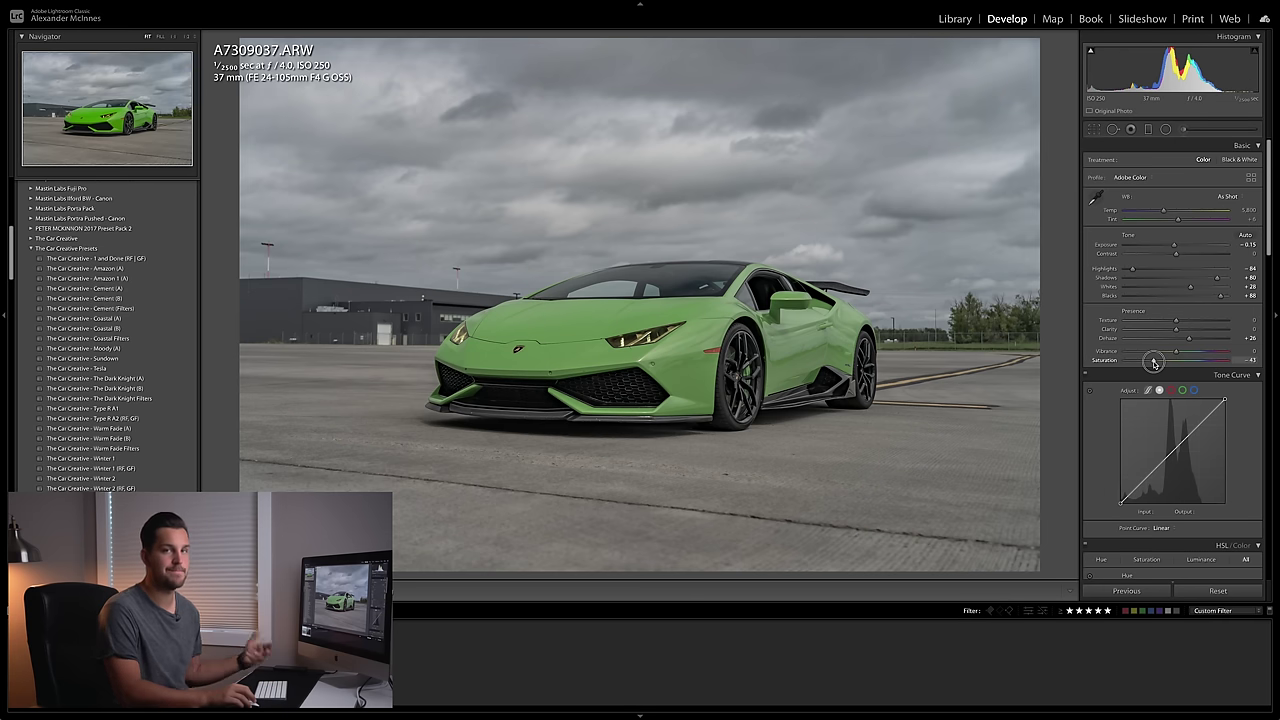
drag(1156, 363, 1178, 353)
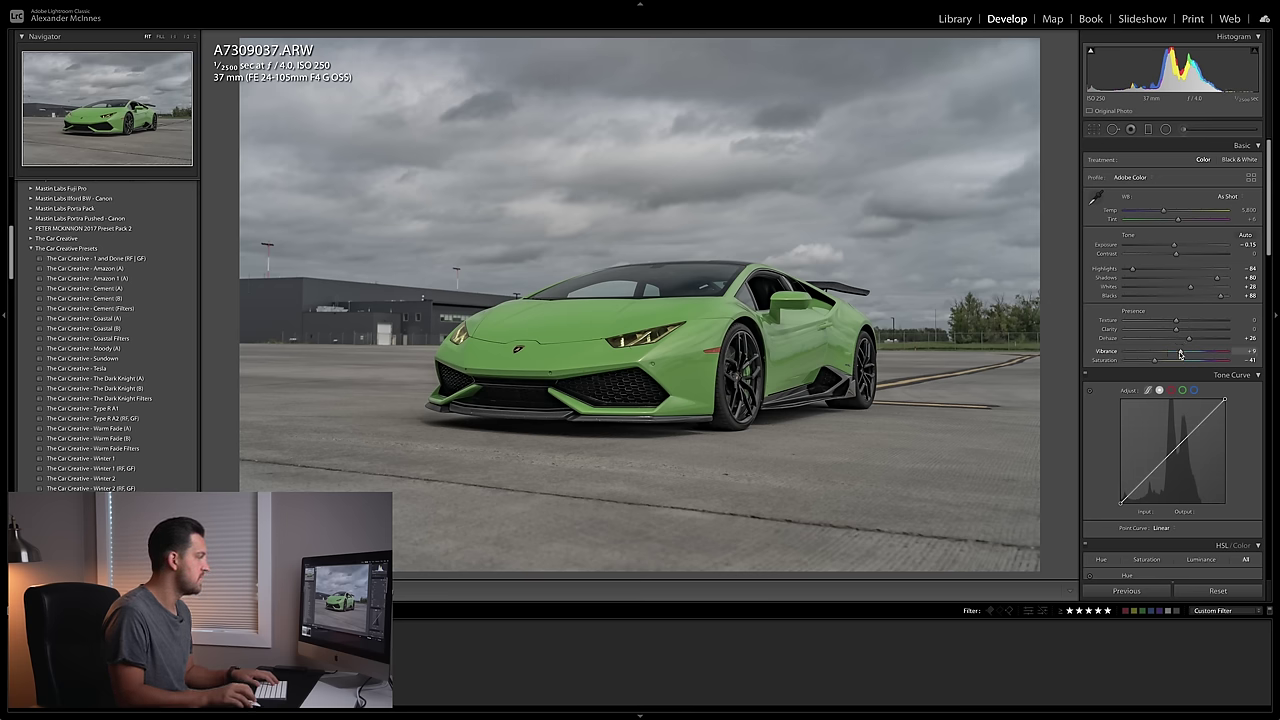
Shape the point tone curve into a faded contrast curve, with black output 16, midtone 132 to 117, highlight 194 to 182 and white output 239
scroll(1180, 354, down, 3)
drag(1200, 328, 1201, 332)
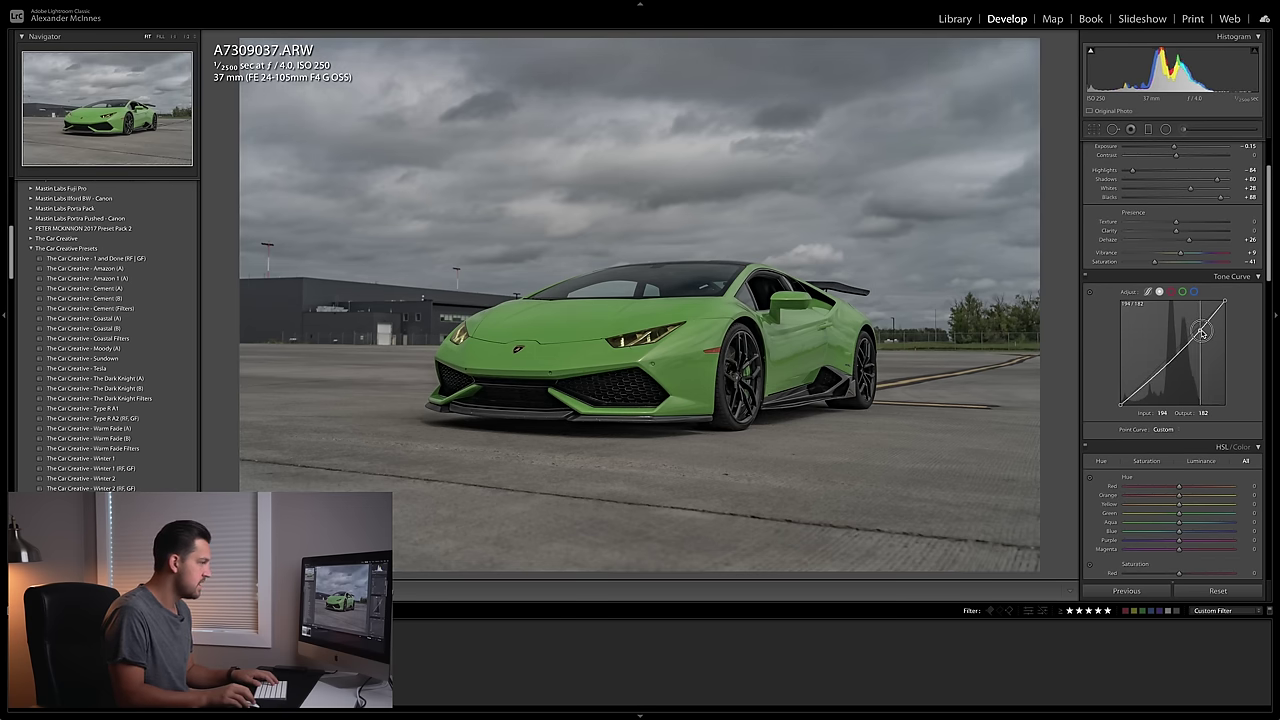
drag(1135, 391, 1137, 399)
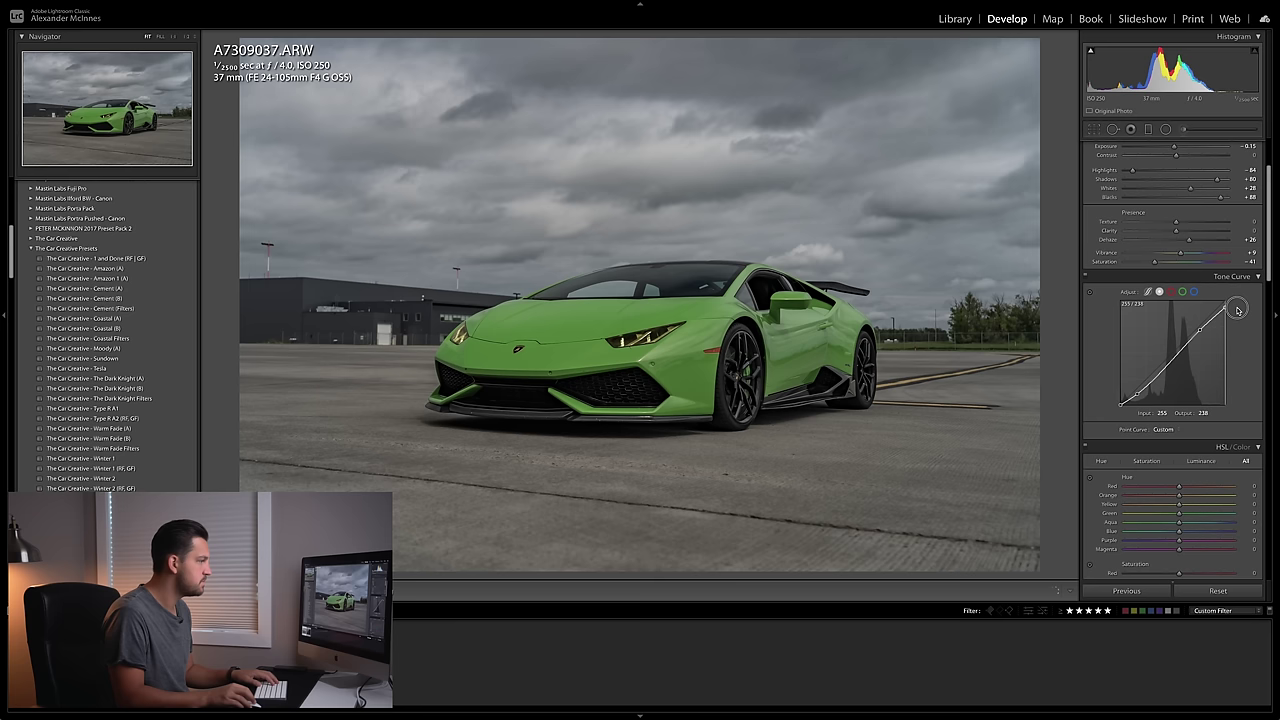
drag(1225, 311, 1222, 307)
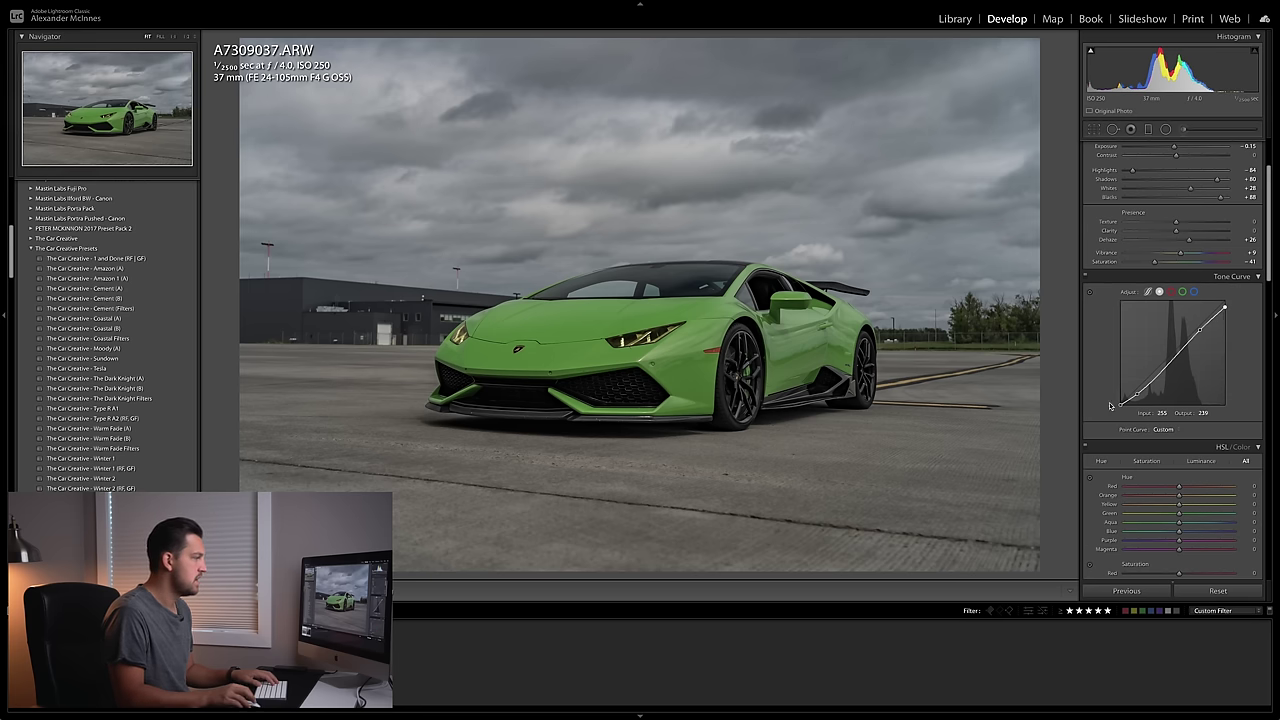
drag(1120, 403, 1112, 403)
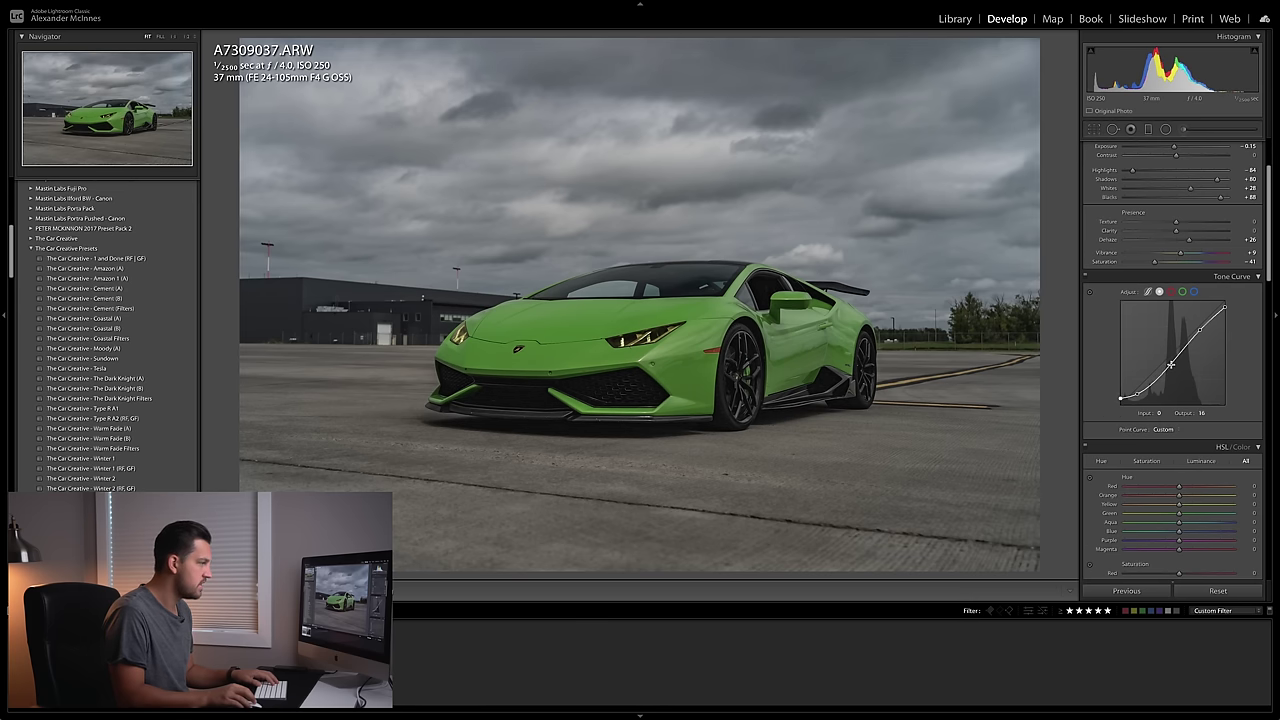
drag(1173, 366, 1176, 362)
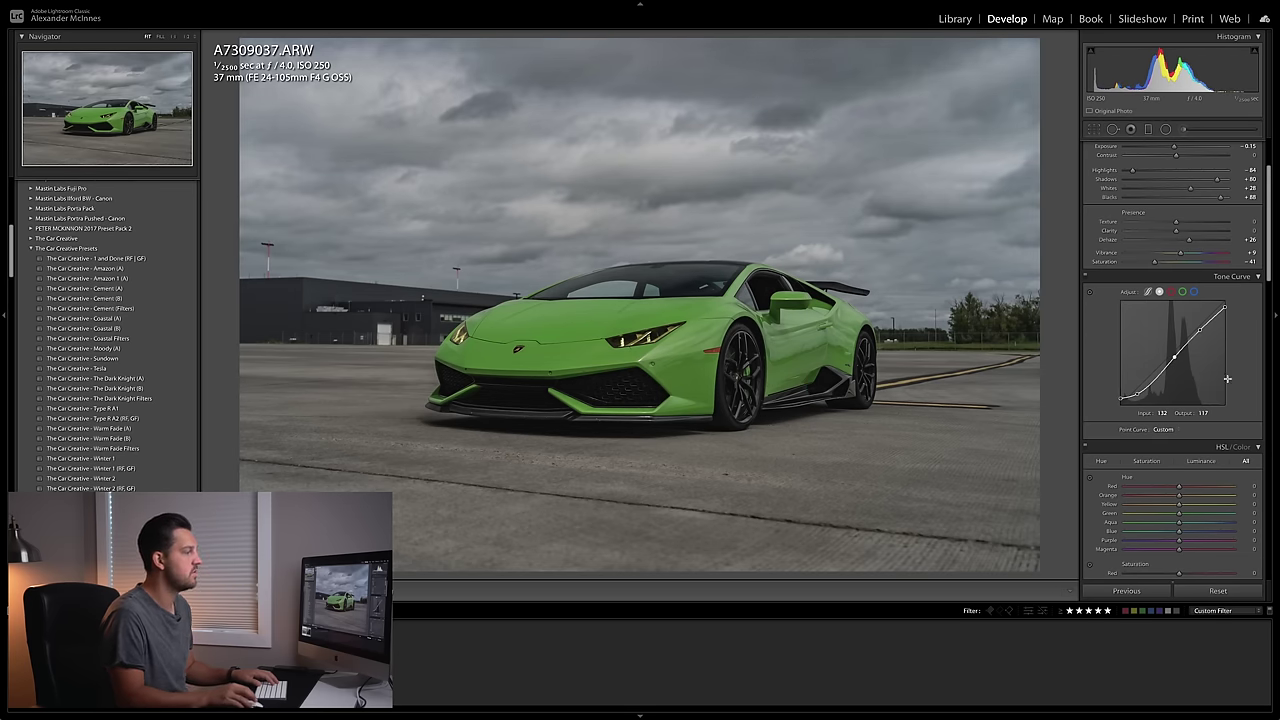
Set HSL Saturation to Green +29, Yellow −65, Aqua −98 and Blue −1, and Green Luminance to +16
scroll(1236, 405, down, 5)
scroll(1236, 405, down, 2)
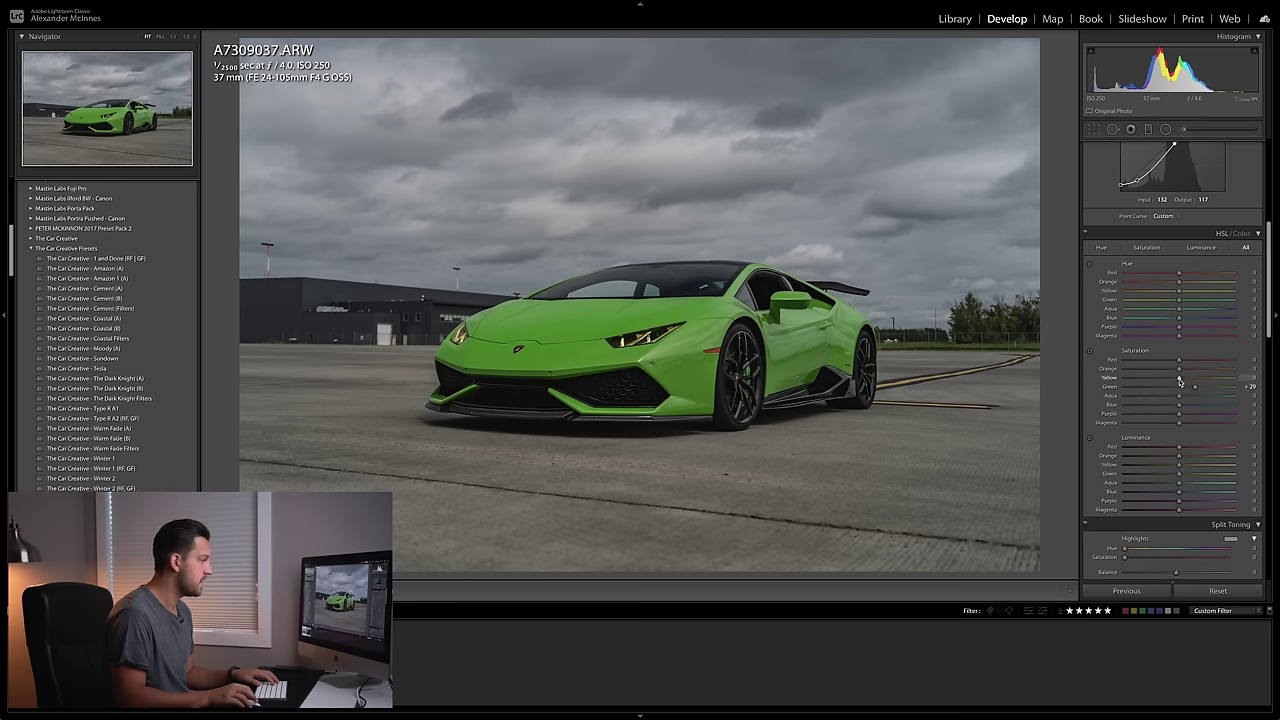
drag(1180, 381, 1125, 396)
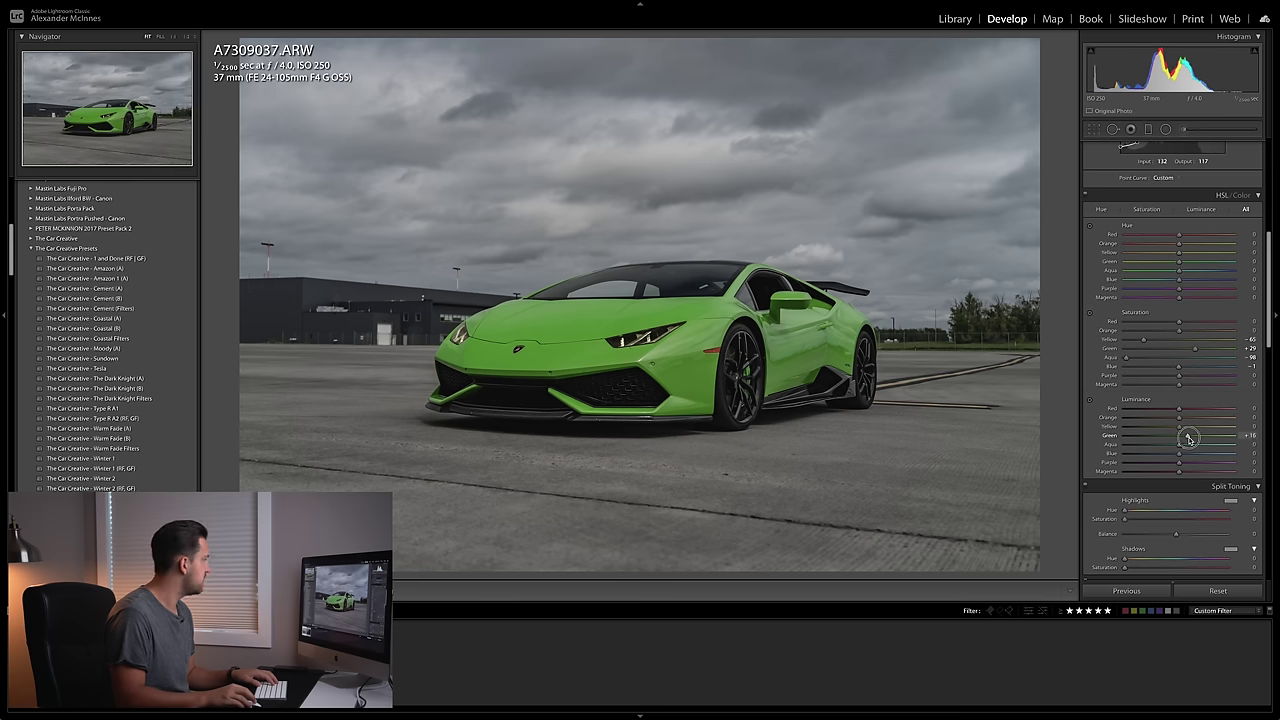
Set the sharpening Masking to 83 and the noise reduction Luminance to 6
scroll(1208, 436, down, 6)
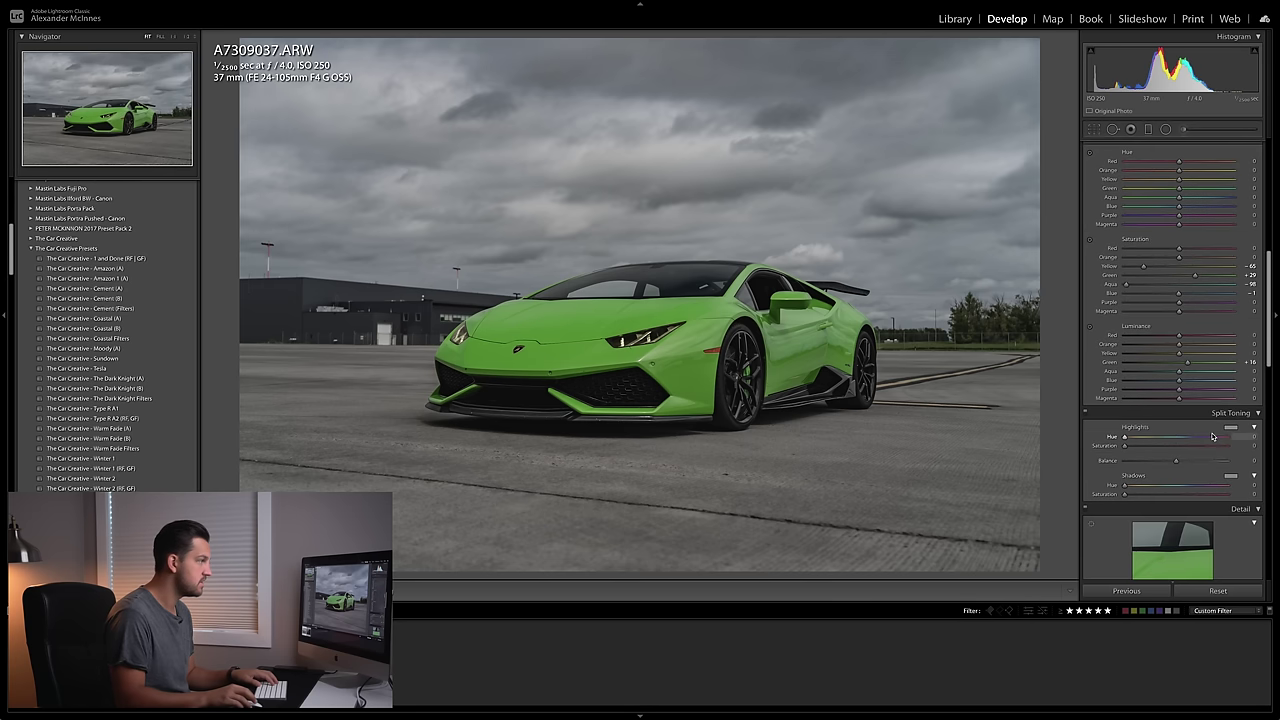
drag(1127, 376, 1212, 384)
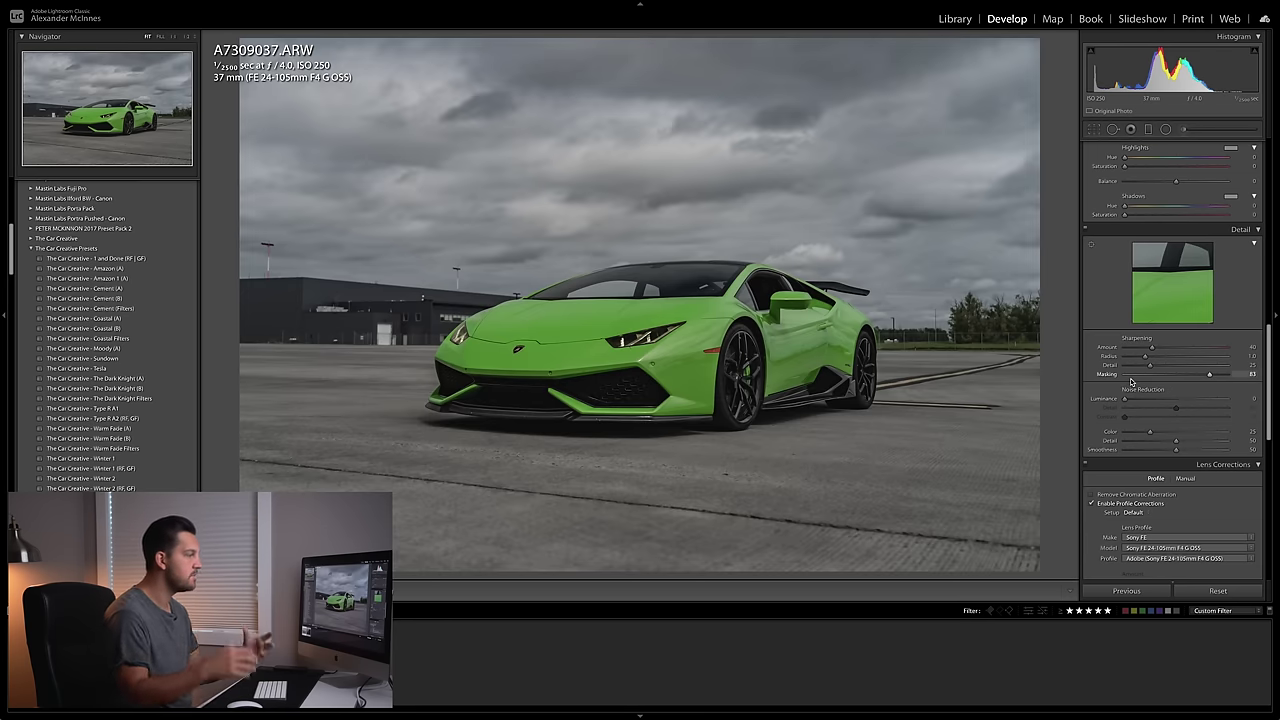
scroll(1133, 390, down, 1)
drag(1125, 392, 1130, 393)
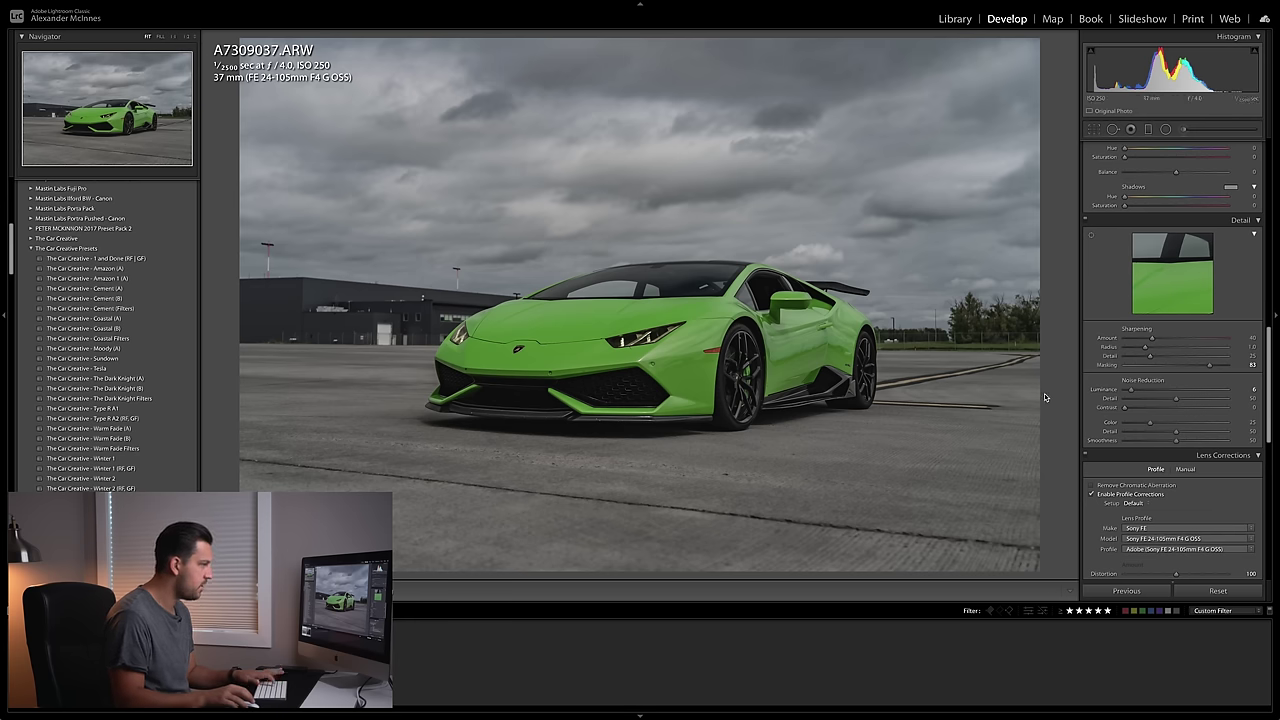
Straighten the photo slightly with the Crop tool
key(r)
drag(1056, 371, 1056, 372)
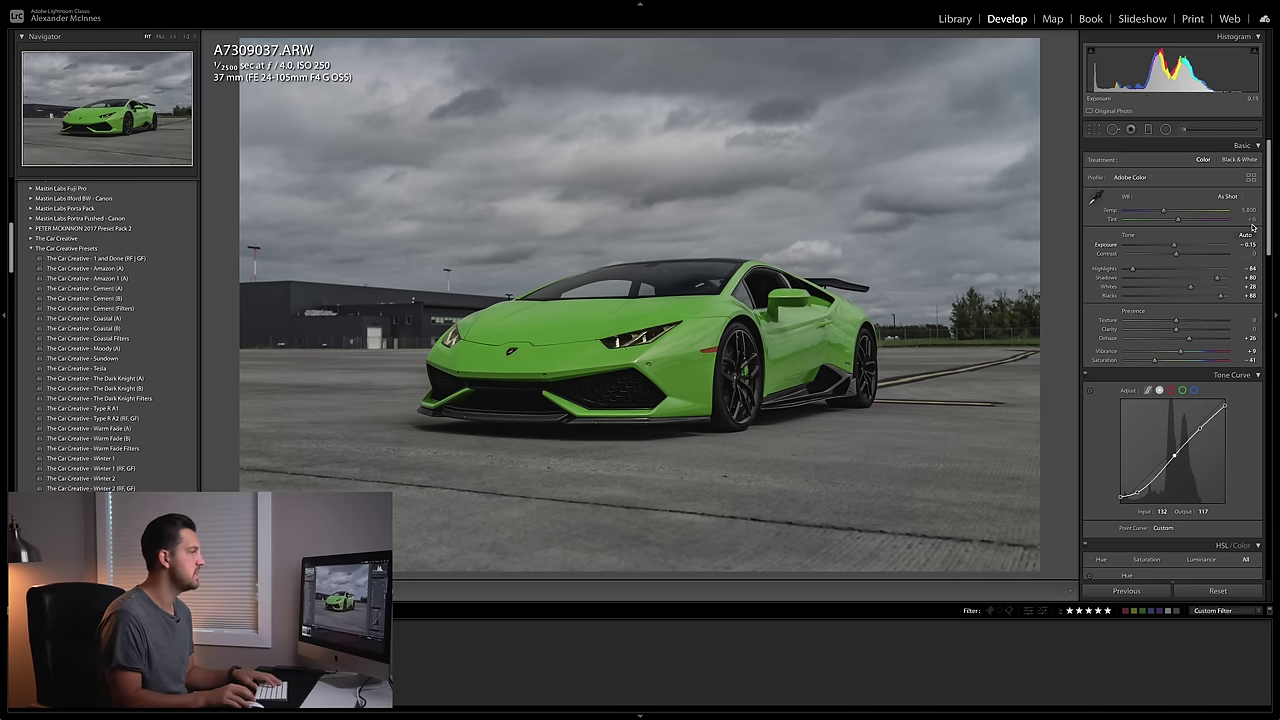
Darken the foreground pavement and the upper sky with two graduated filters at −0.88 exposure, tilting the pavement one slightly
key(m)
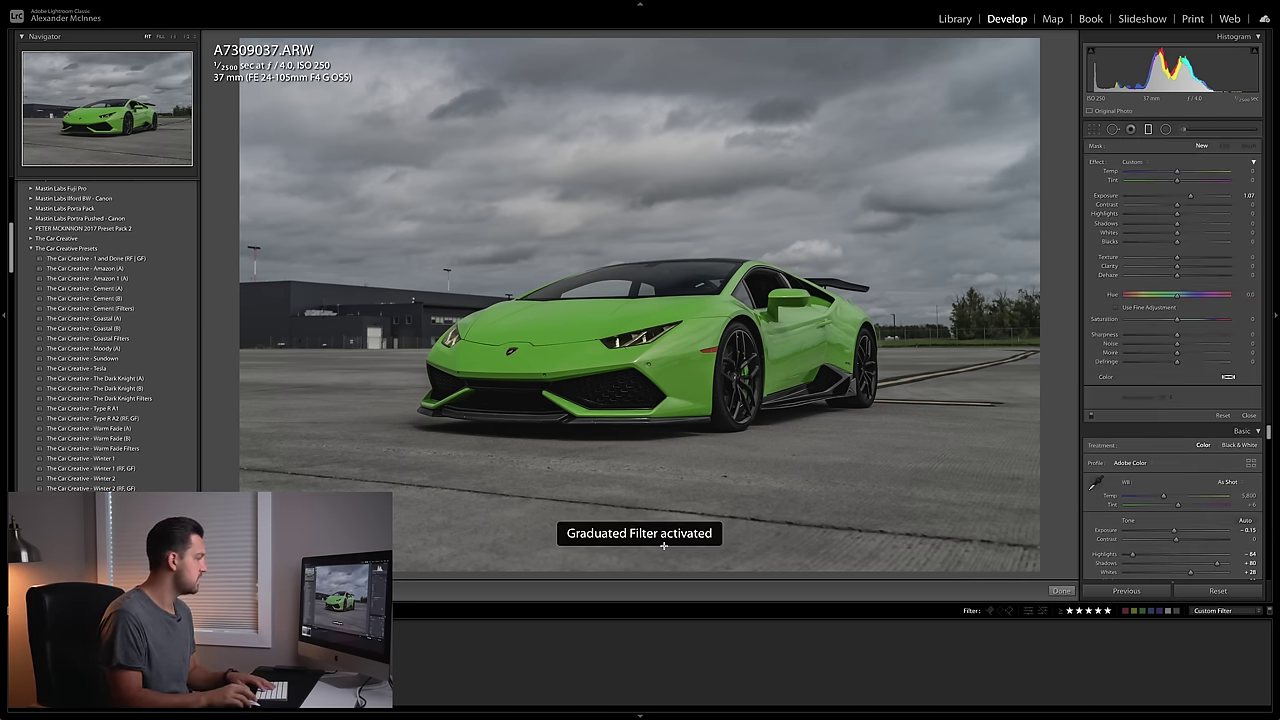
drag(659, 572, 661, 437)
drag(1180, 196, 1166, 197)
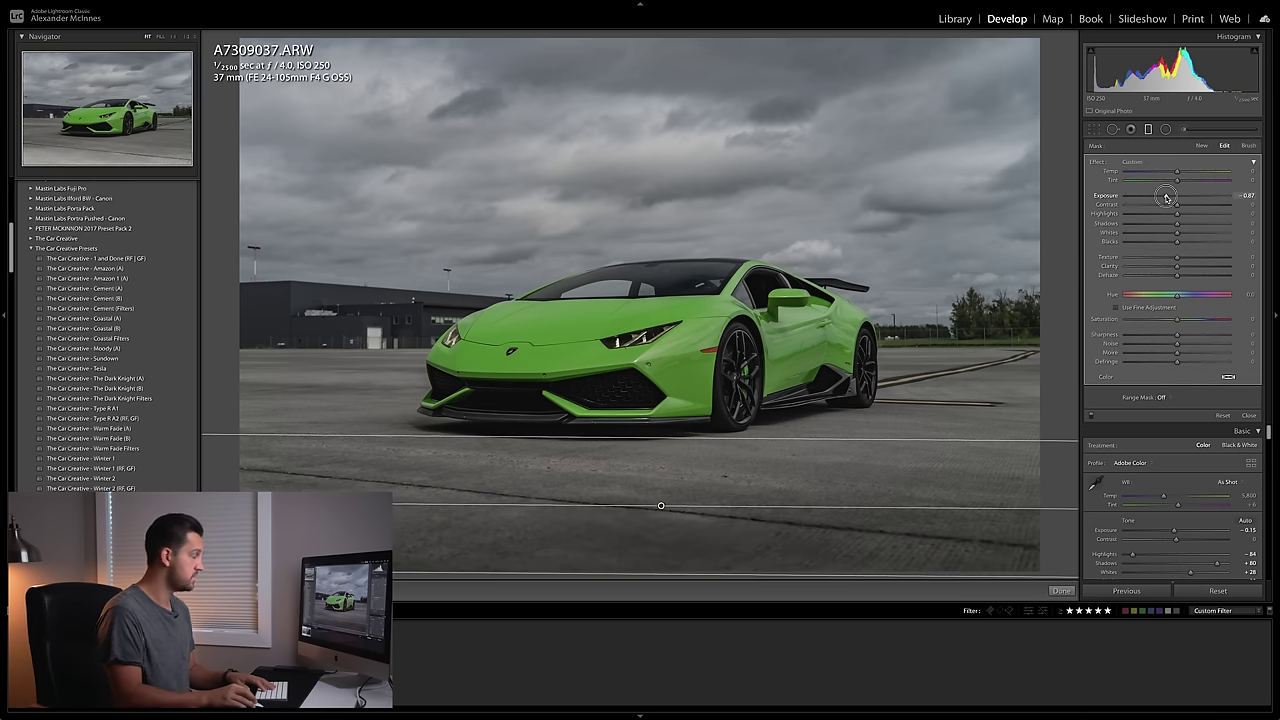
drag(837, 508, 839, 509)
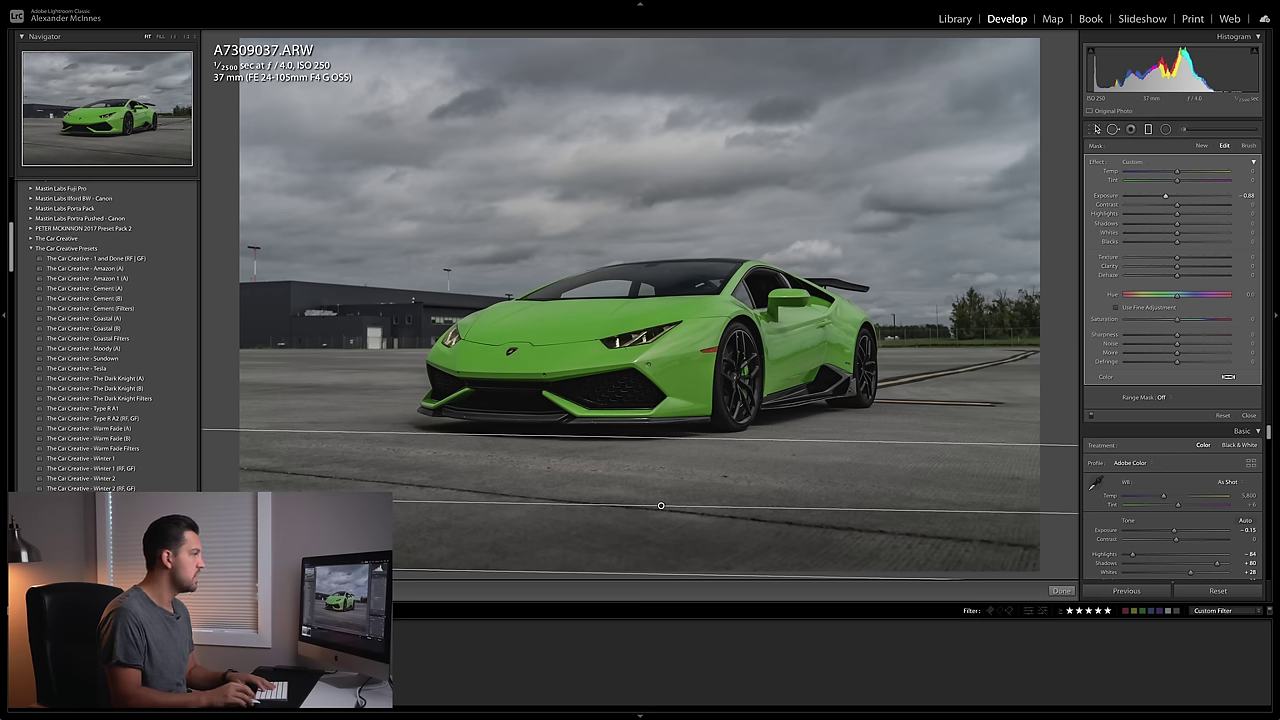
drag(632, 35, 633, 266)
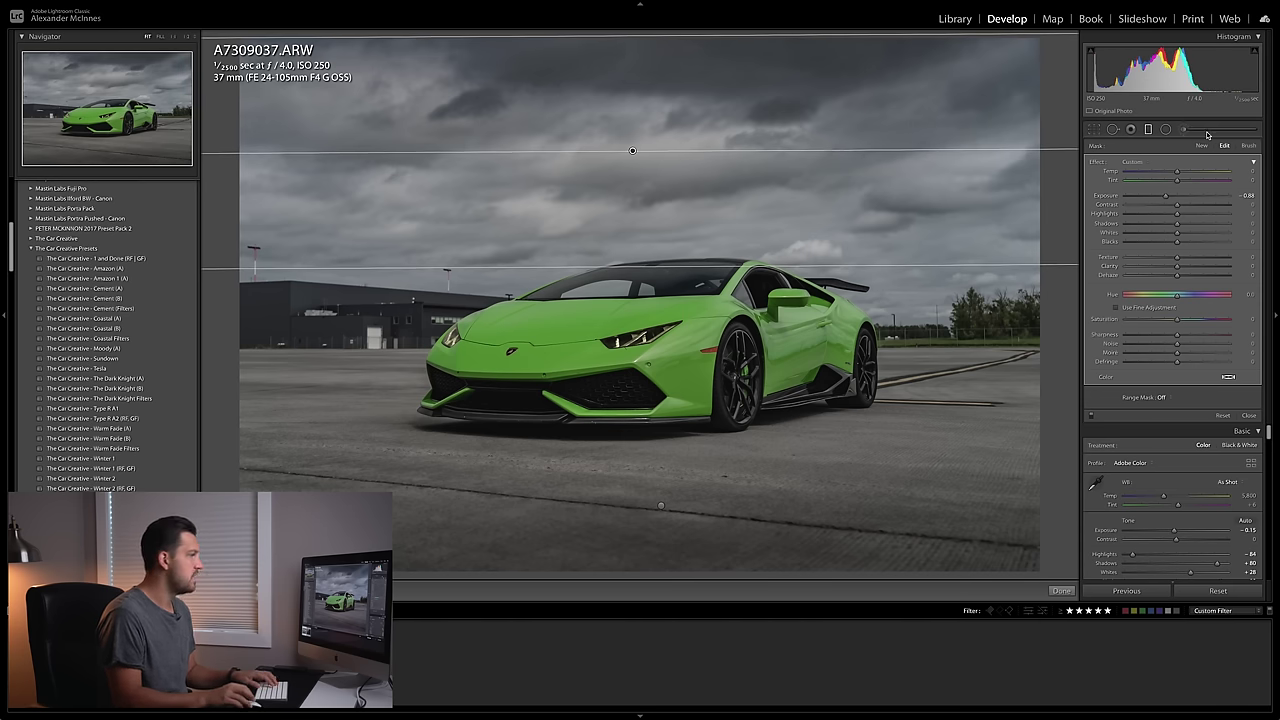
Draw a wide elliptical radial filter around the whole car and tilt it to follow the car's angle
key(shift+m)
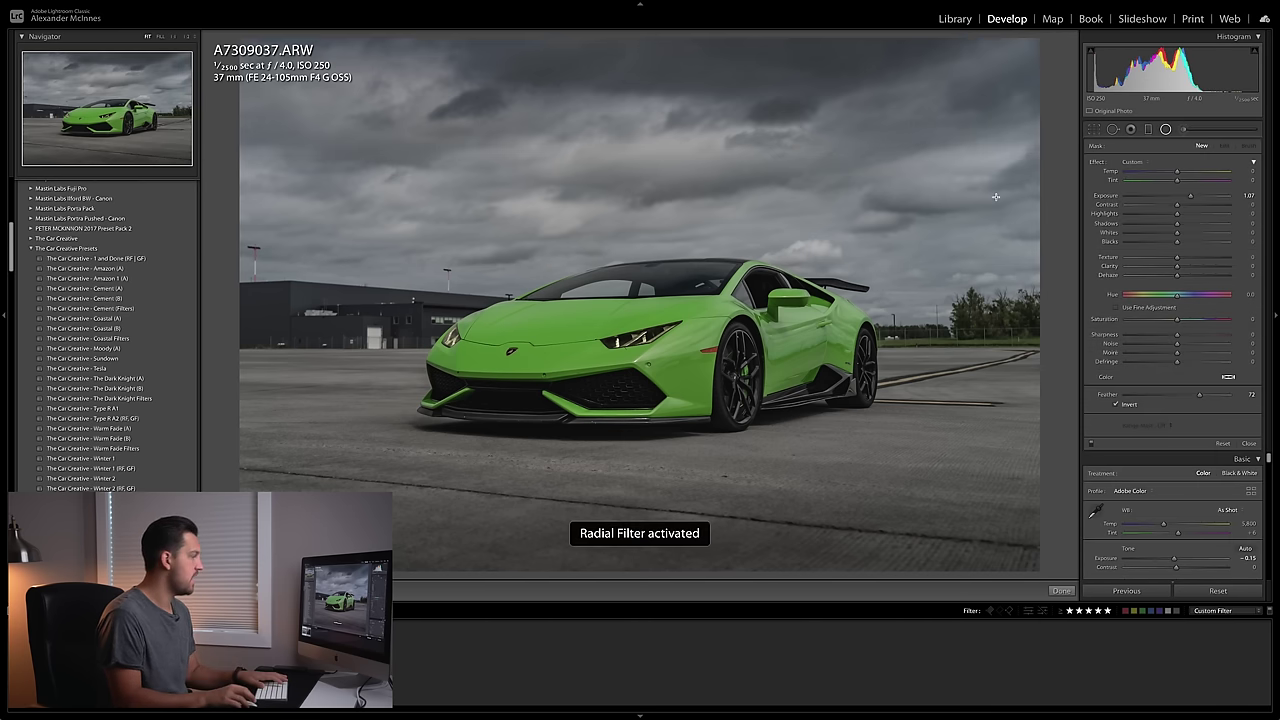
drag(652, 349, 992, 207)
drag(897, 253, 882, 226)
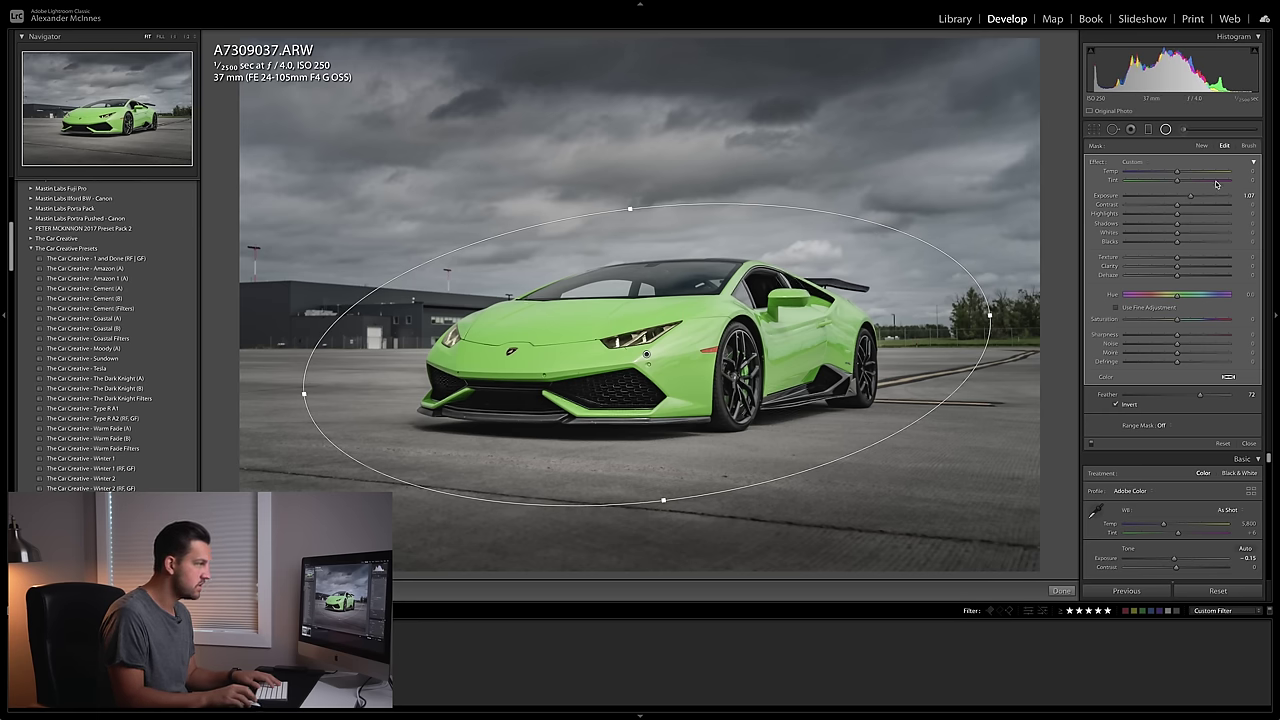
Set the radial filter's Exposure to 0.55, Contrast to 50, Feather to 90 and Saturation to 17
drag(1193, 197, 1187, 198)
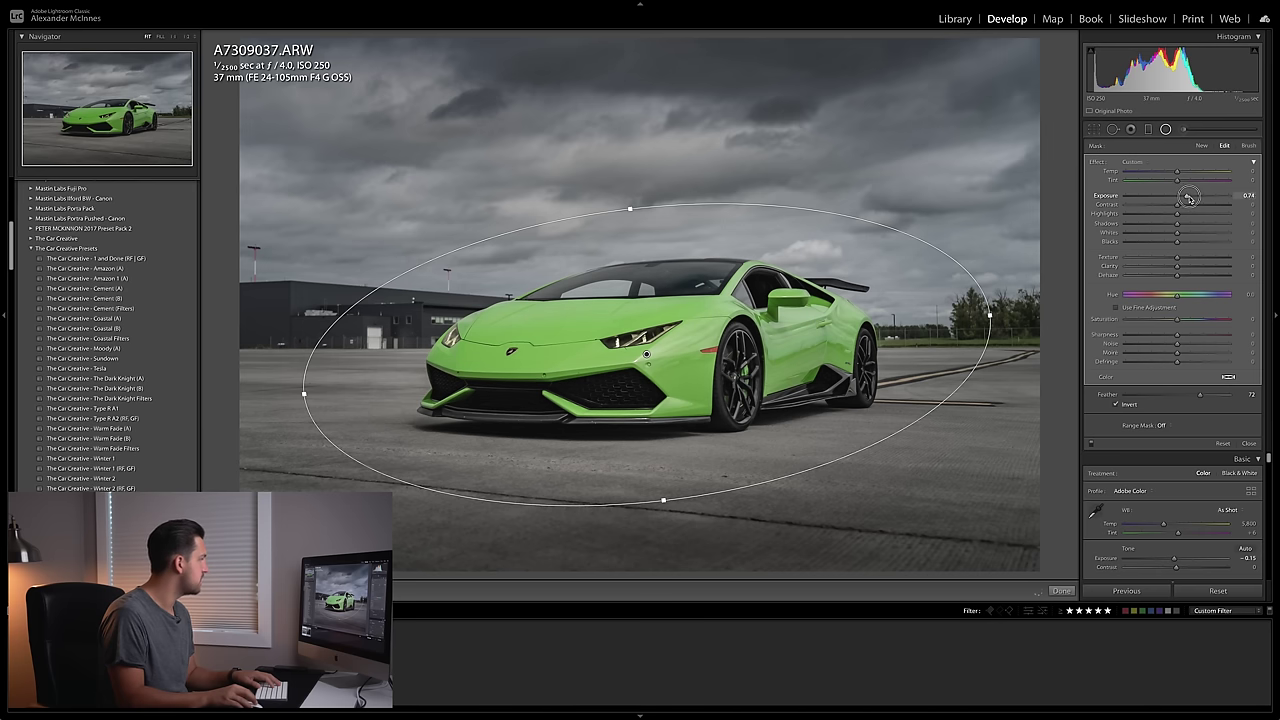
drag(1189, 198, 1190, 206)
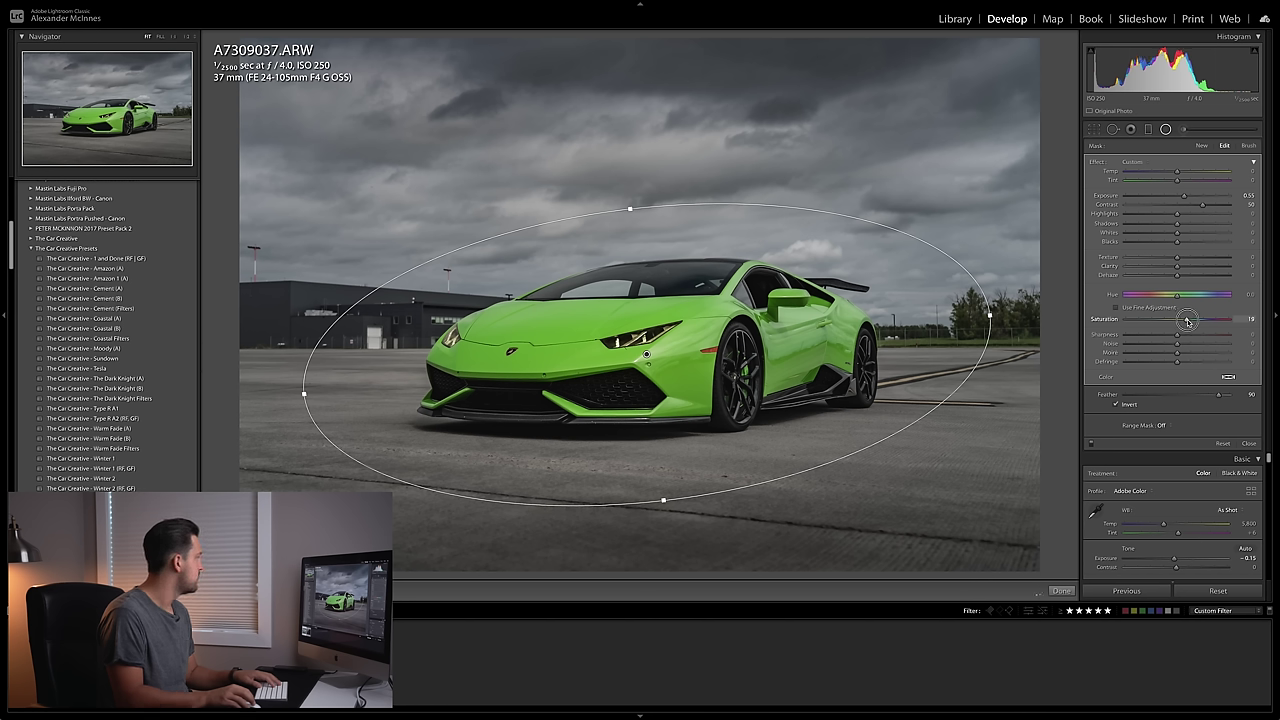
drag(1190, 321, 1186, 320)
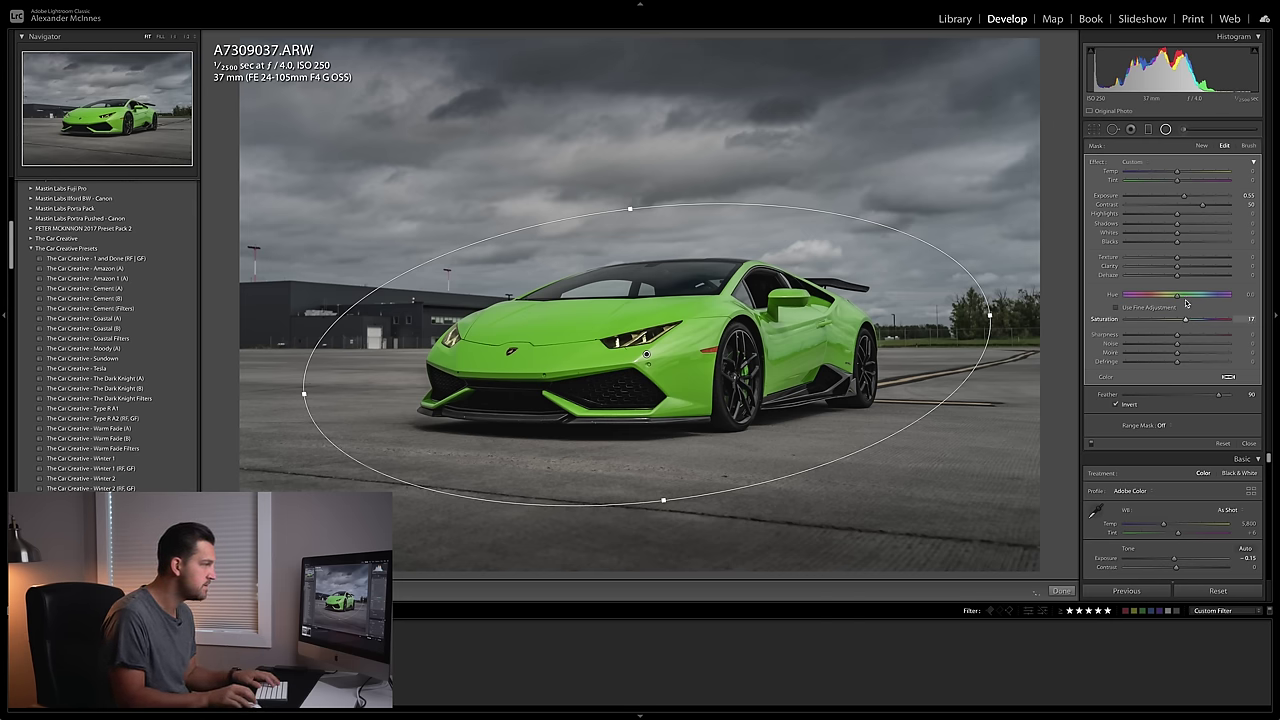
Set the radial filter's Shadows to 18, Blacks to −2 and Highlights to about −13, and close the filter
drag(1187, 228, 1188, 226)
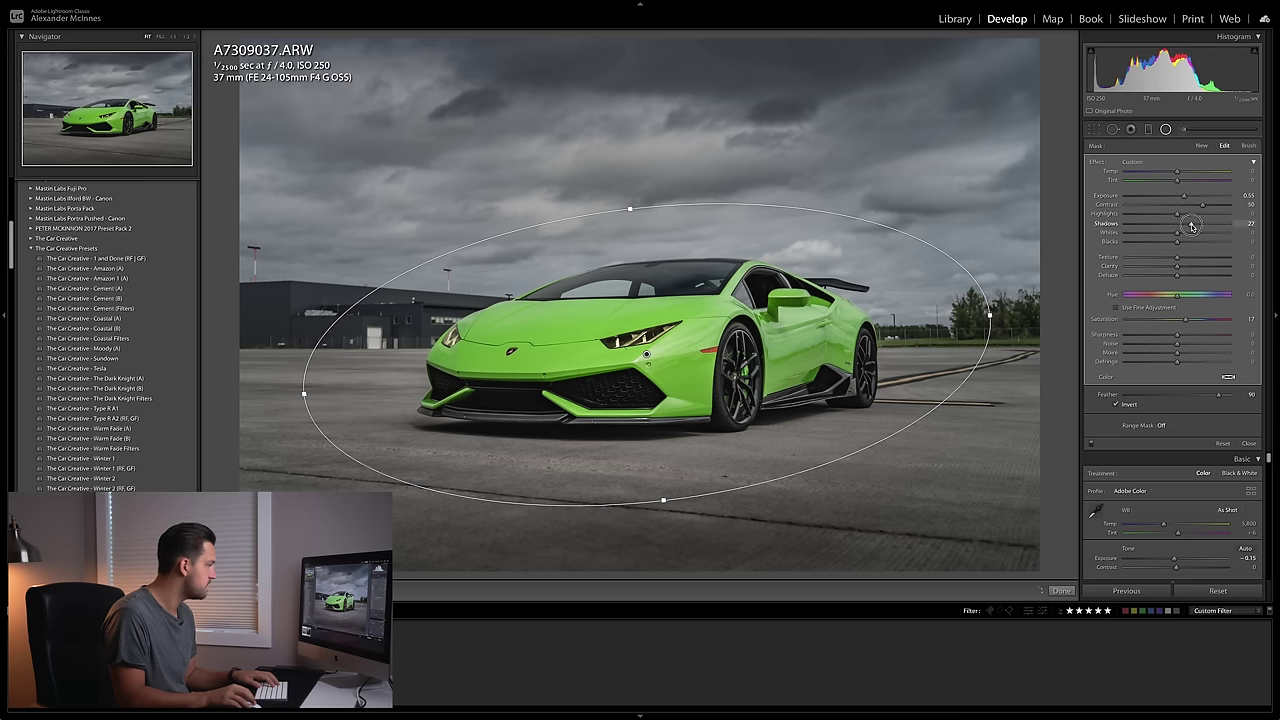
drag(1193, 227, 1191, 226)
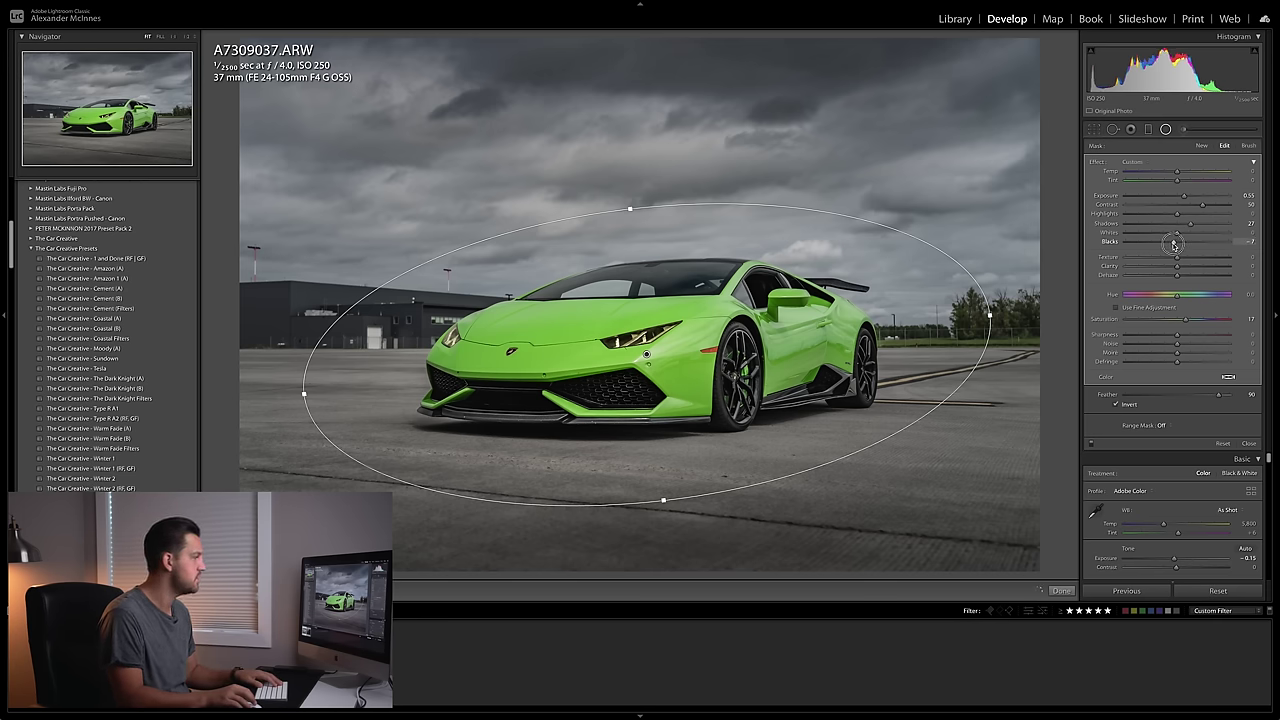
drag(1190, 224, 1178, 216)
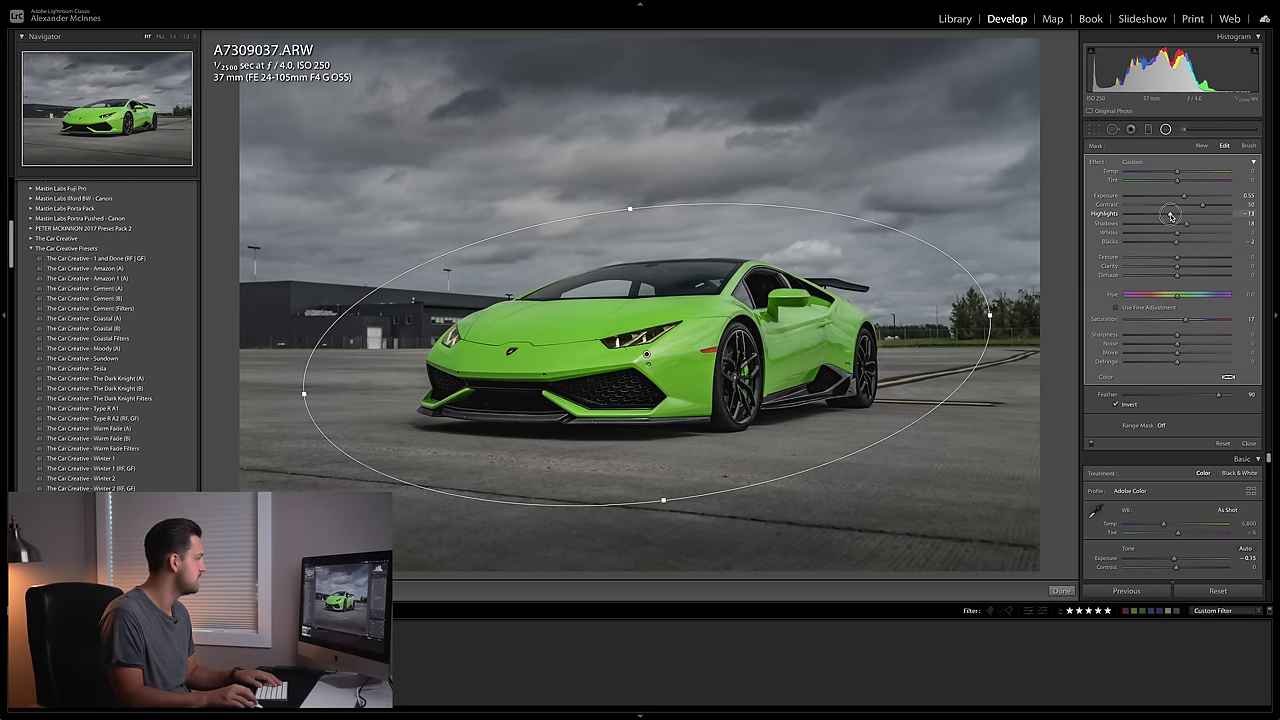
key(shift+m)
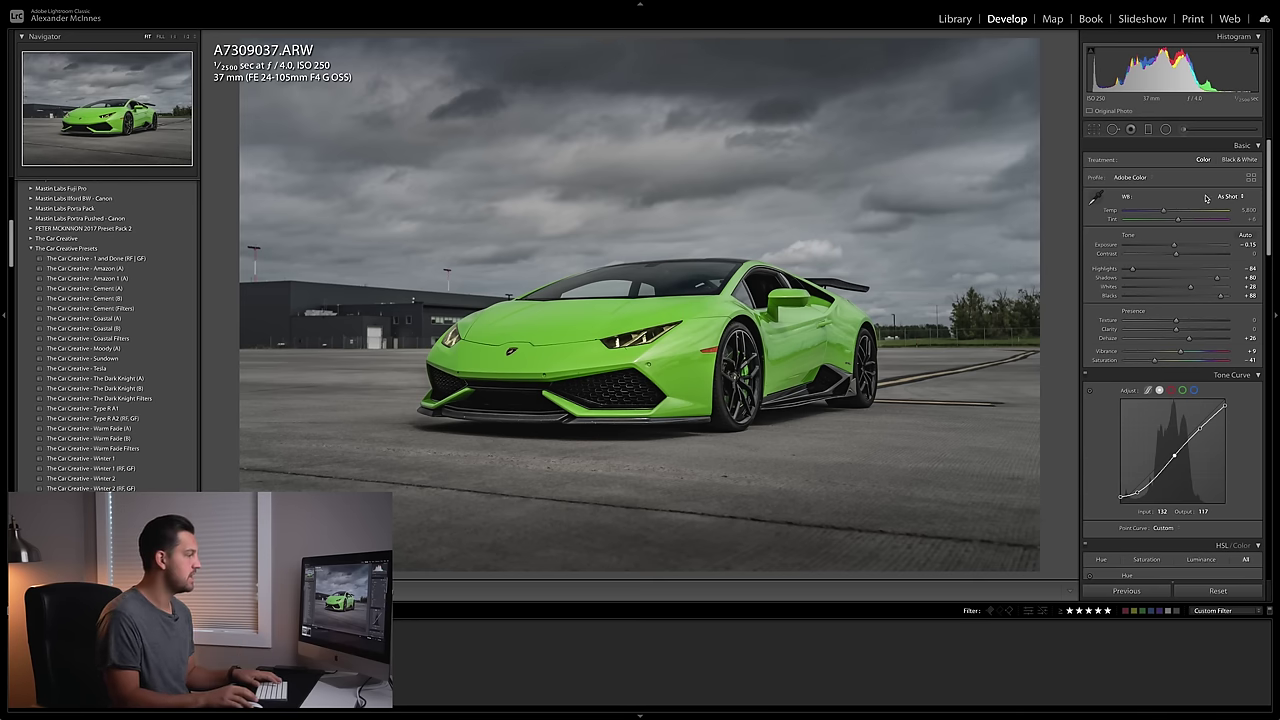
Split-tone the shadows with hue 220 and saturation 10, the highlights with hue 34 and saturation 7, at balance +72
scroll(1215, 277, down, 5)
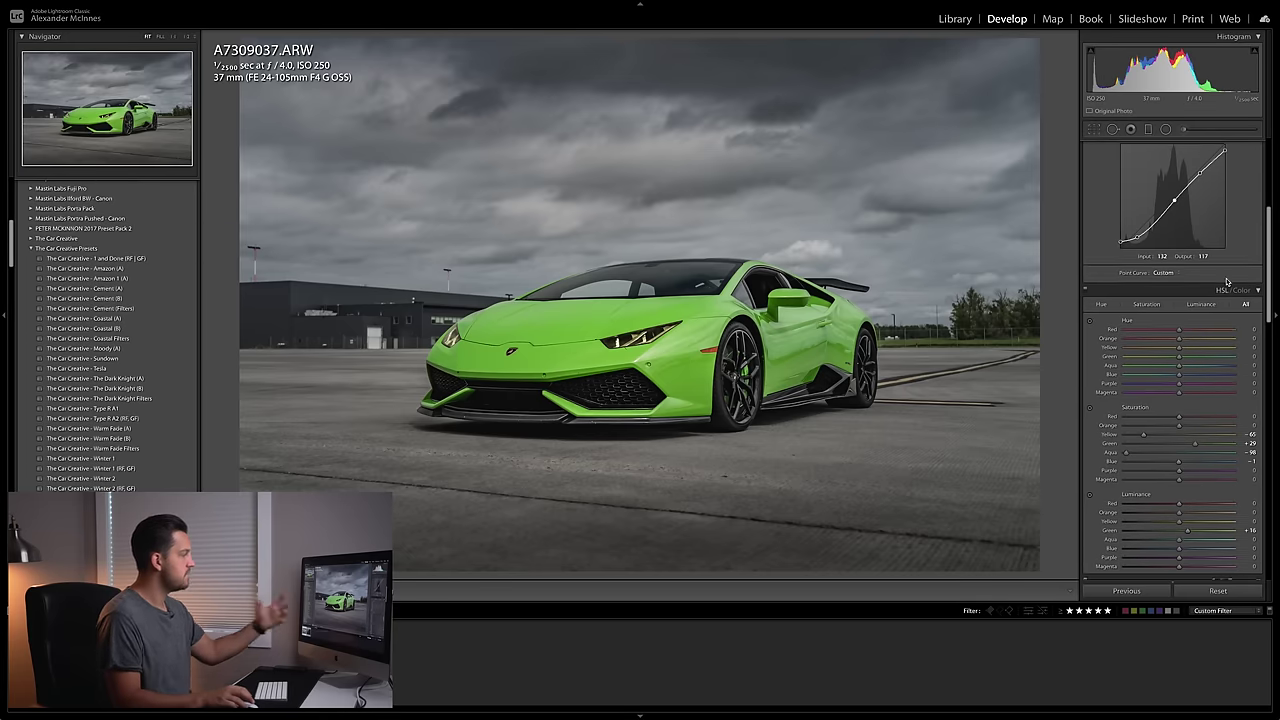
scroll(1225, 293, down, 5)
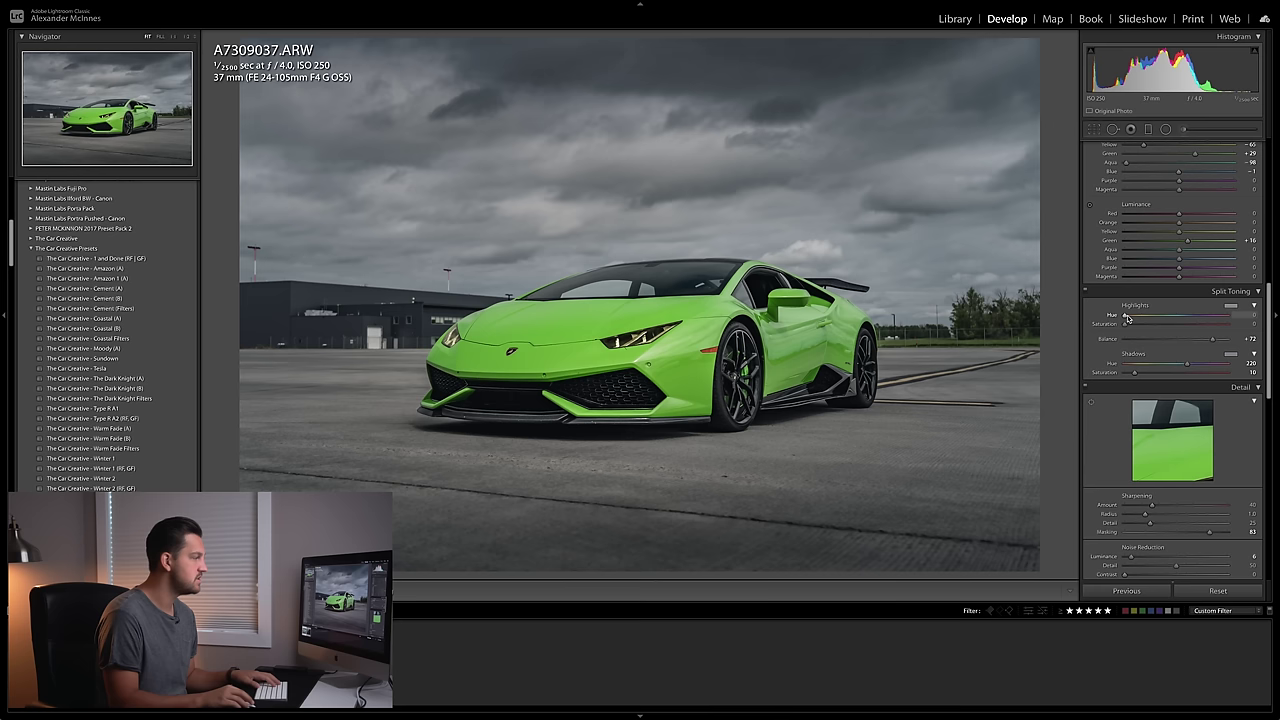
drag(1136, 318, 1134, 327)
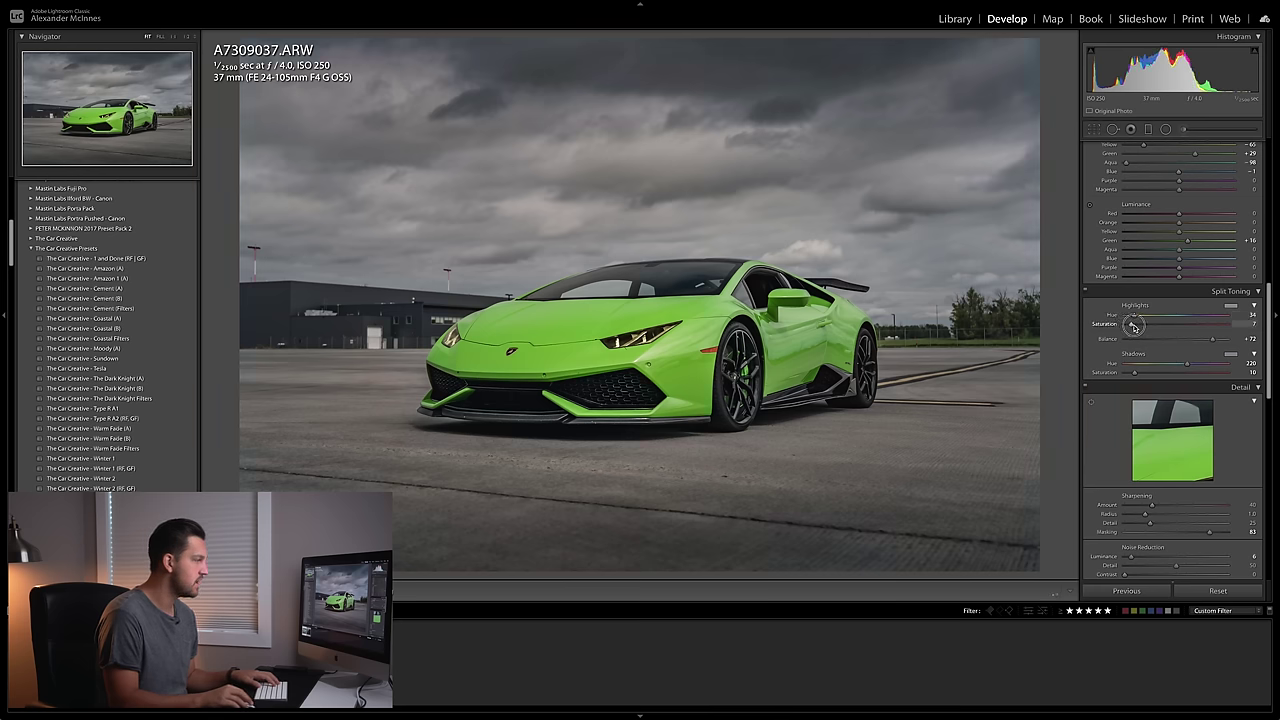
Darken the garage's upper-right area with a diagonal graduated filter at Exposure −1.02, and open its mask brush for erasing
key(m)
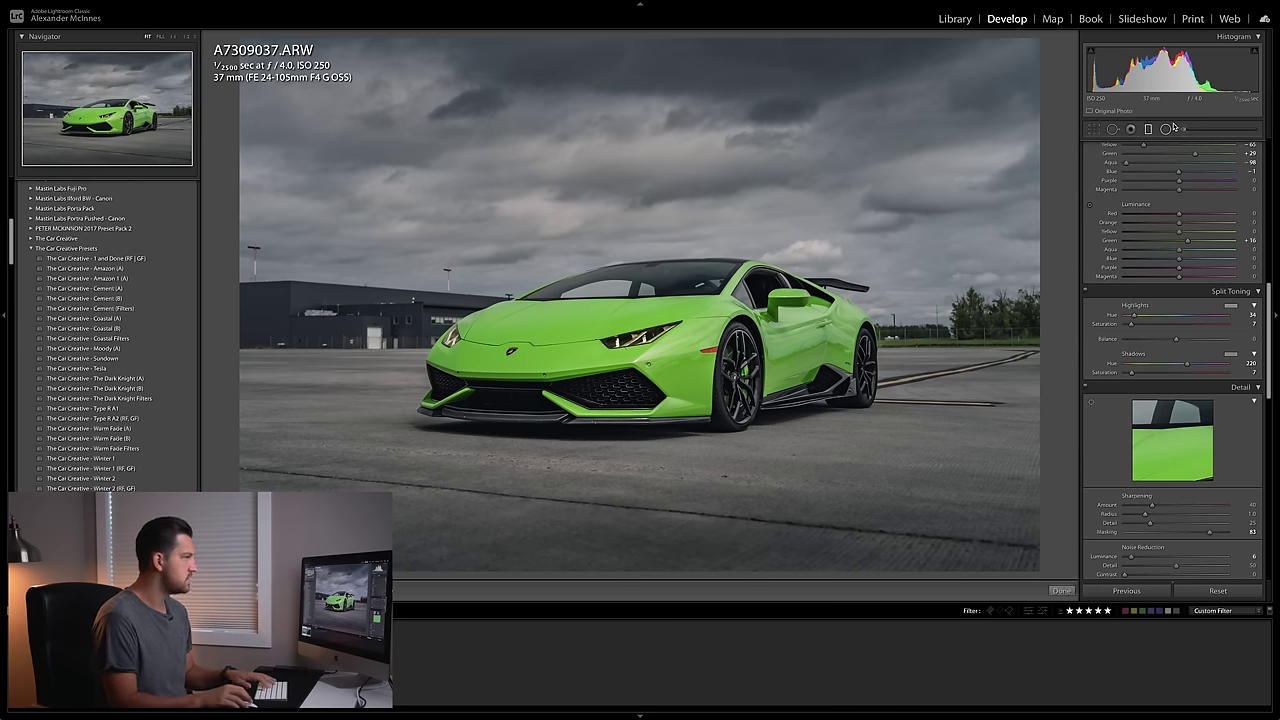
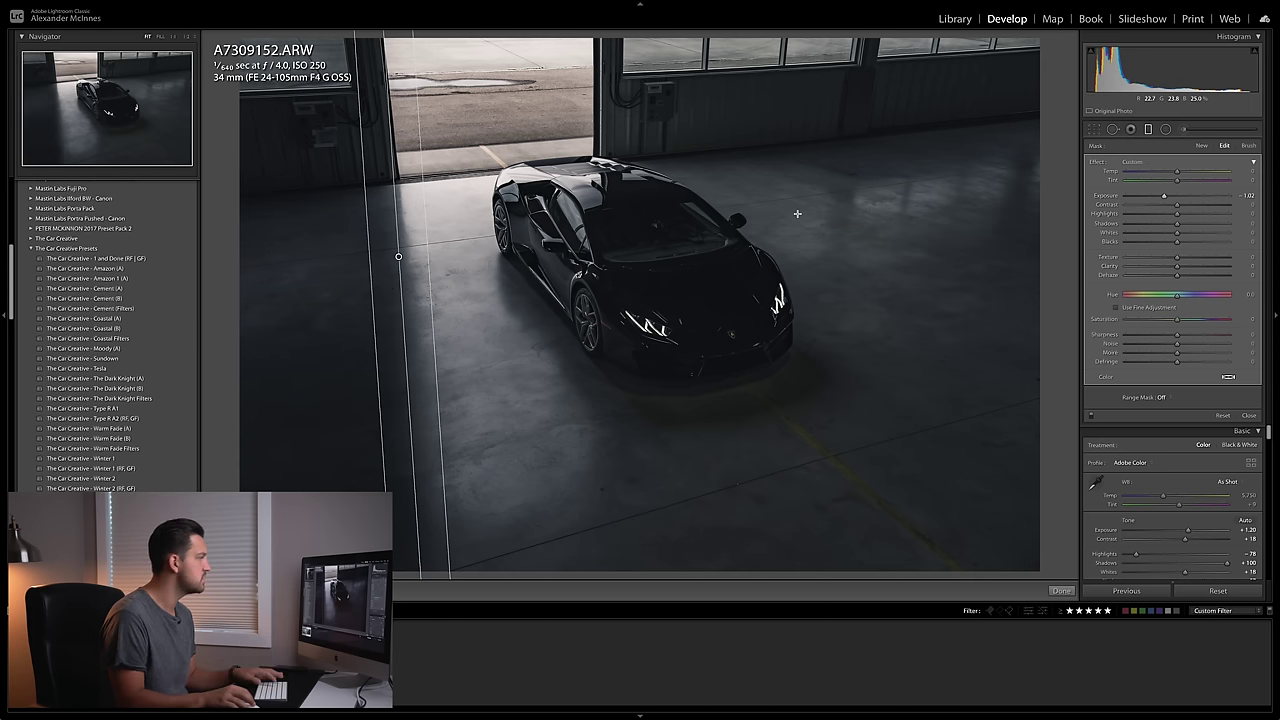
drag(756, 229, 808, 215)
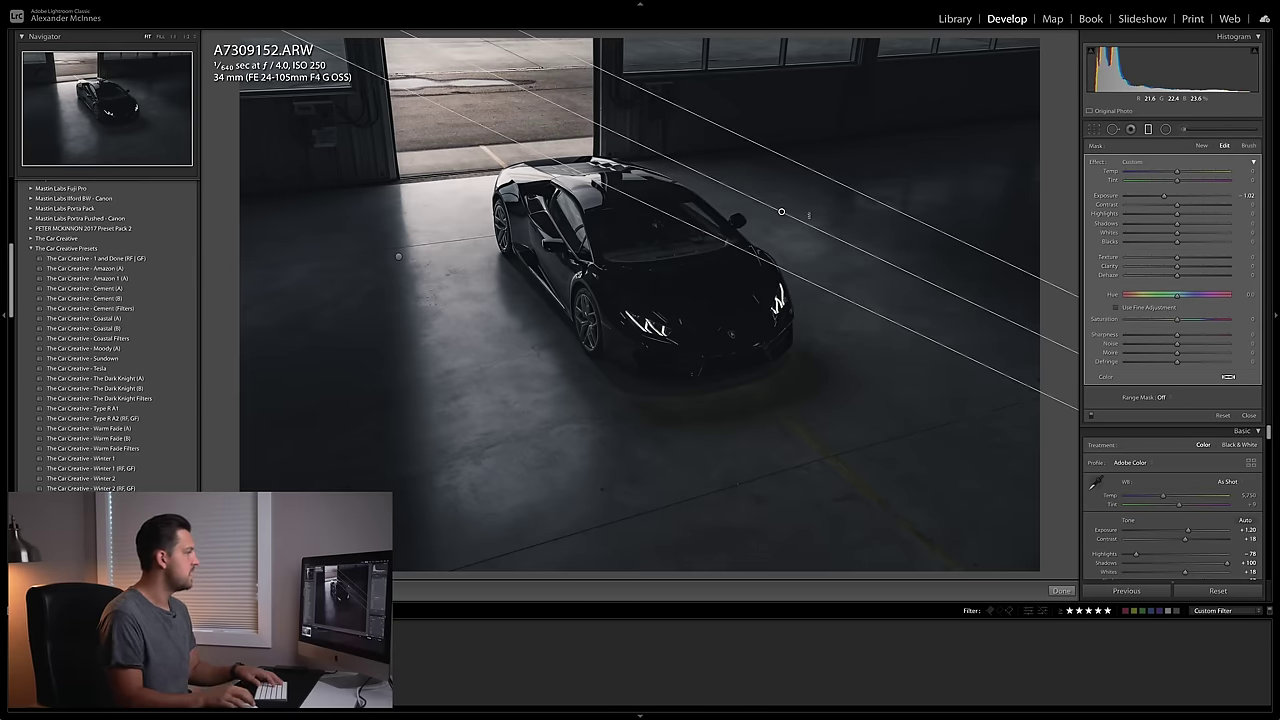
click(1249, 146)
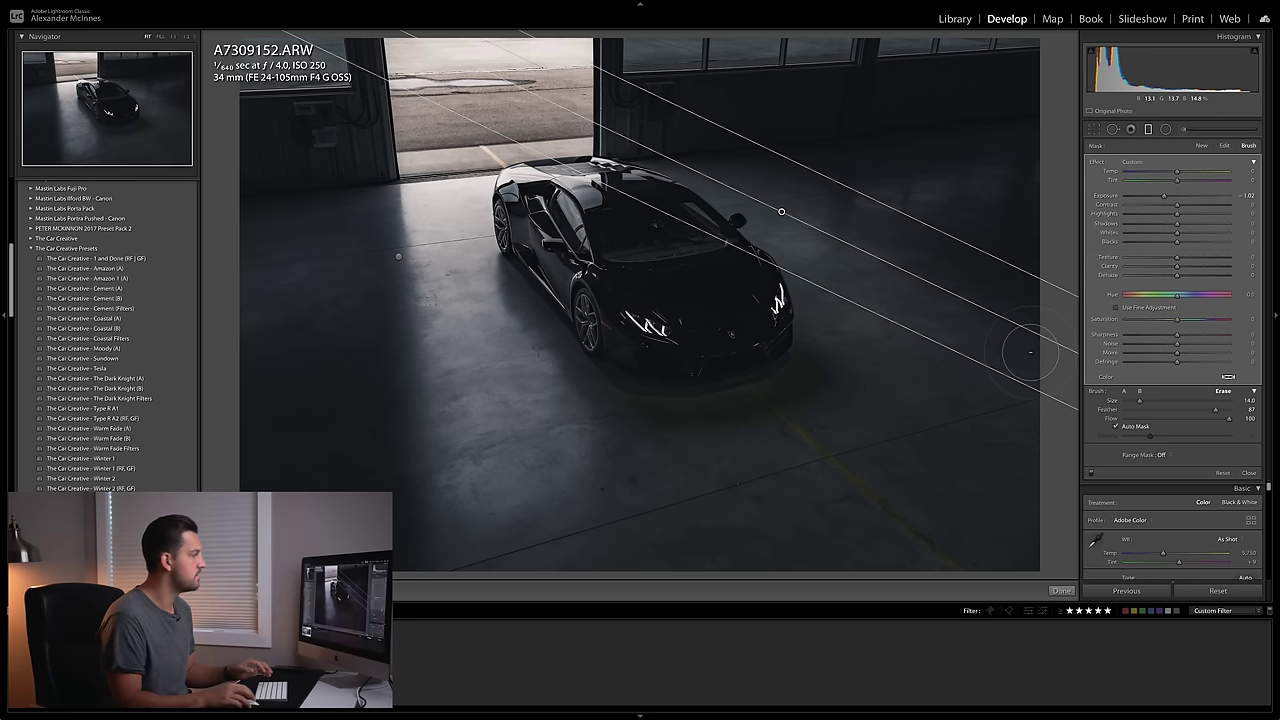
Add a new diagonal graduated filter across the floor's lower-right corner and set its Exposure to about −1.18
click(1199, 146)
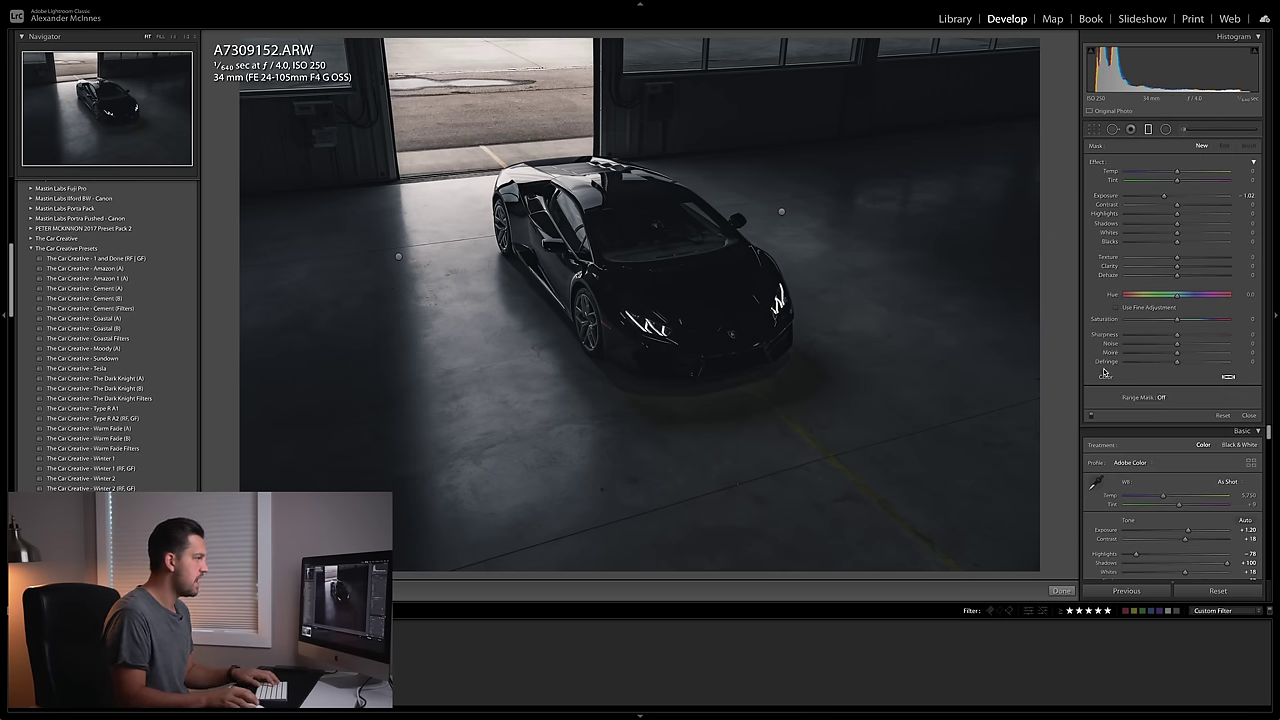
drag(919, 576, 814, 300)
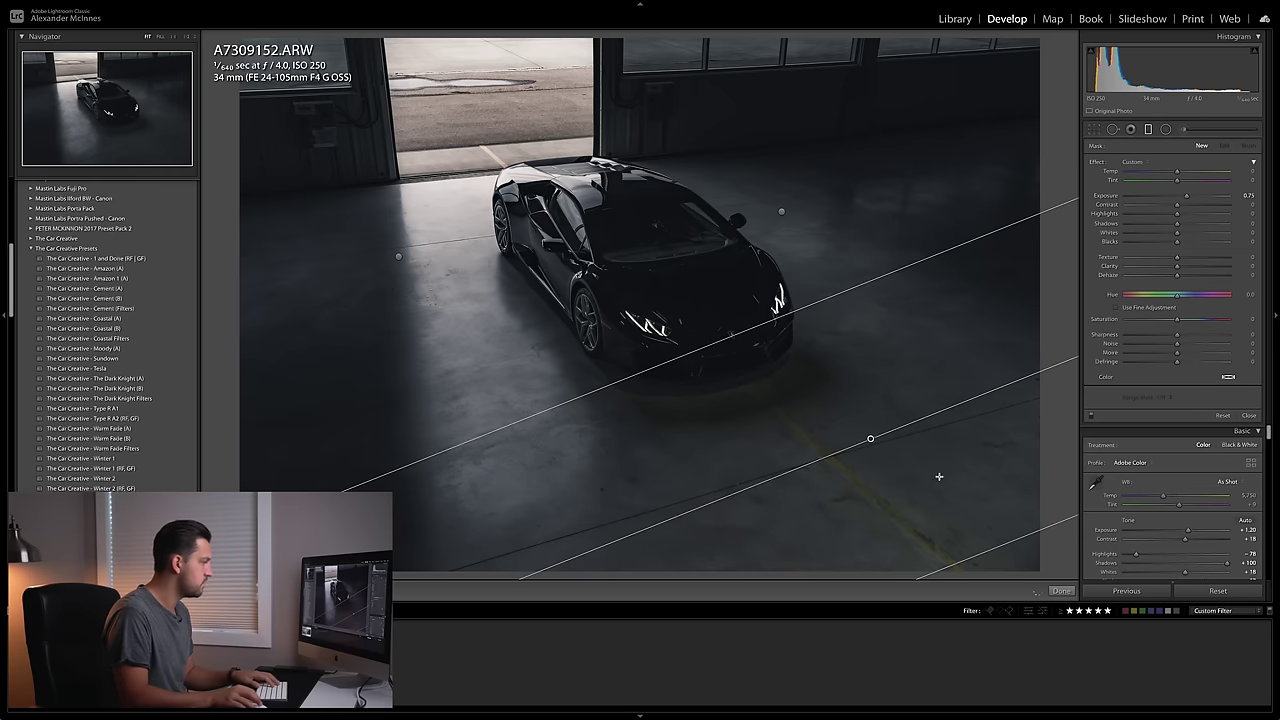
drag(972, 572, 992, 579)
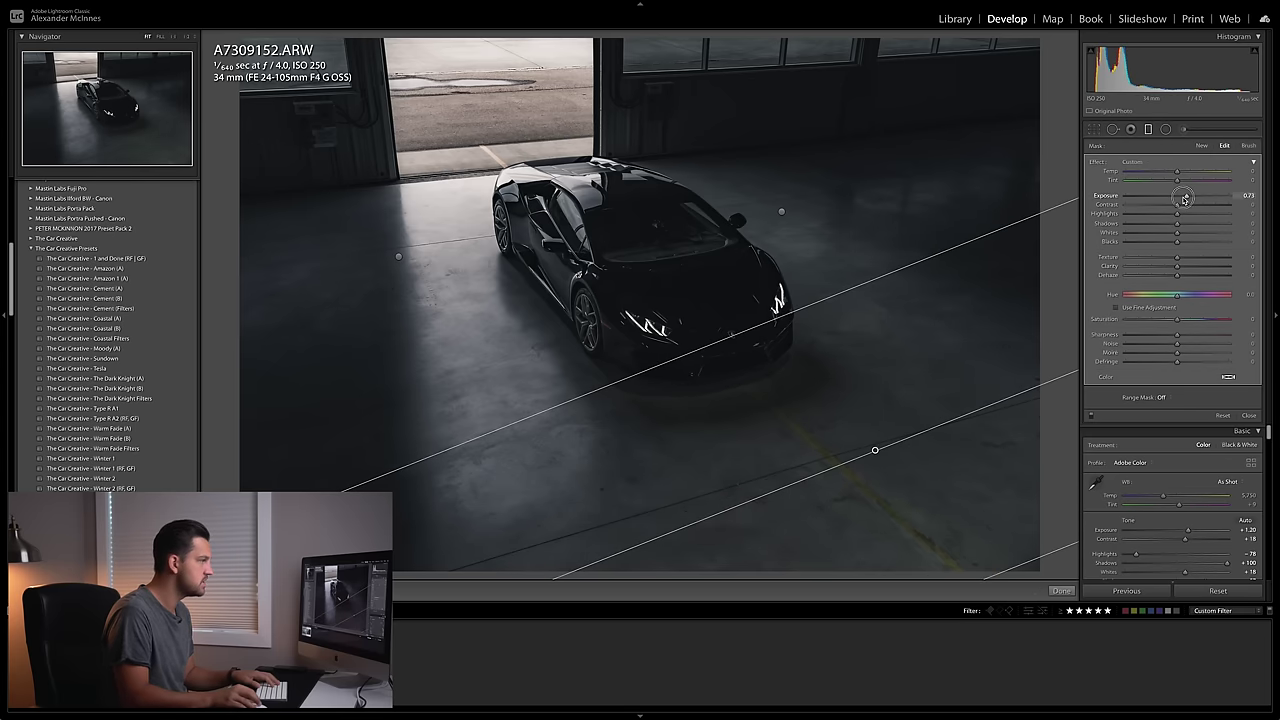
drag(1184, 198, 1175, 202)
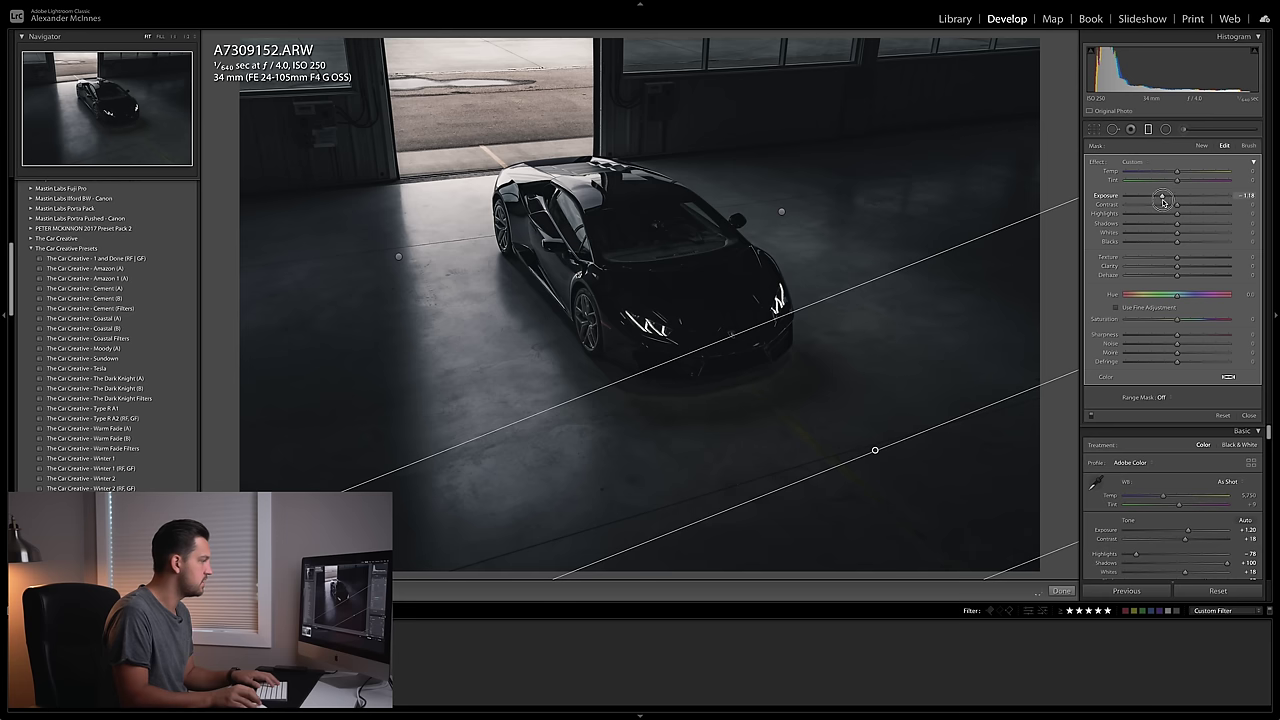
Draw an inverted radial filter with Exposure 0.75 and Feather 72 around the black car, centering and tilting it to follow the car
key(shift+m)
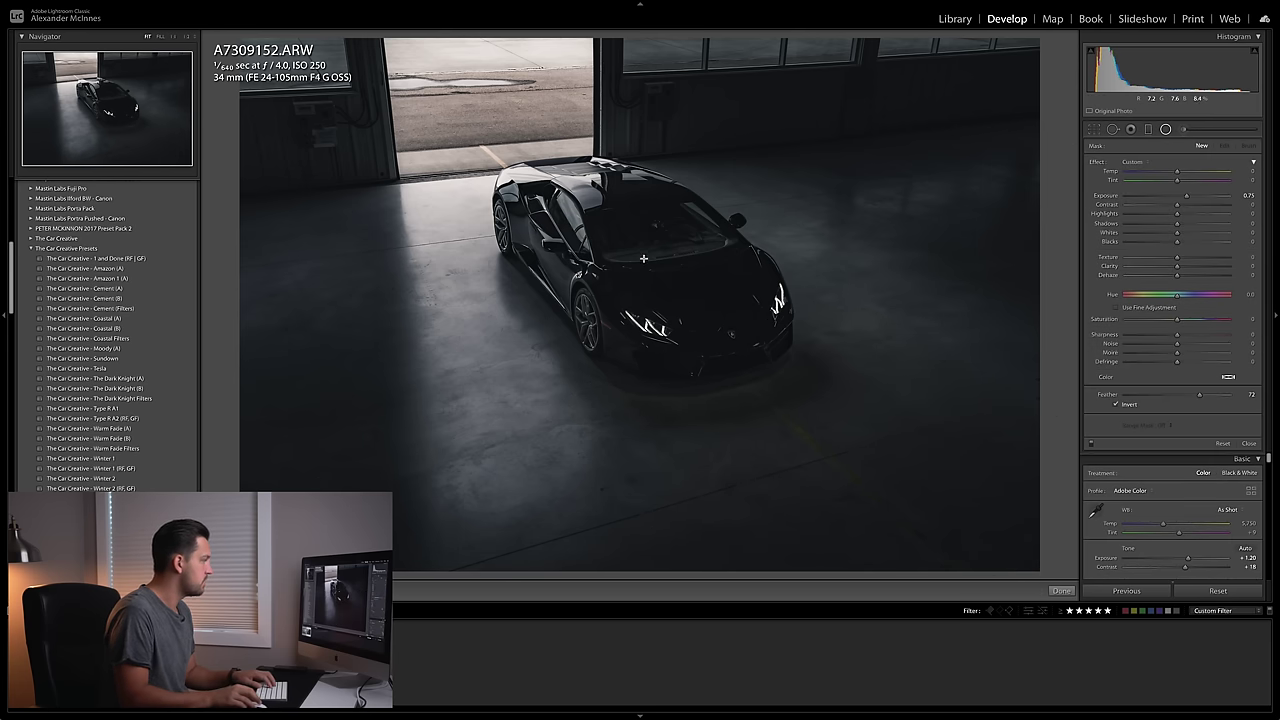
drag(642, 262, 464, 60)
drag(810, 250, 745, 132)
drag(640, 271, 634, 279)
drag(820, 262, 822, 256)
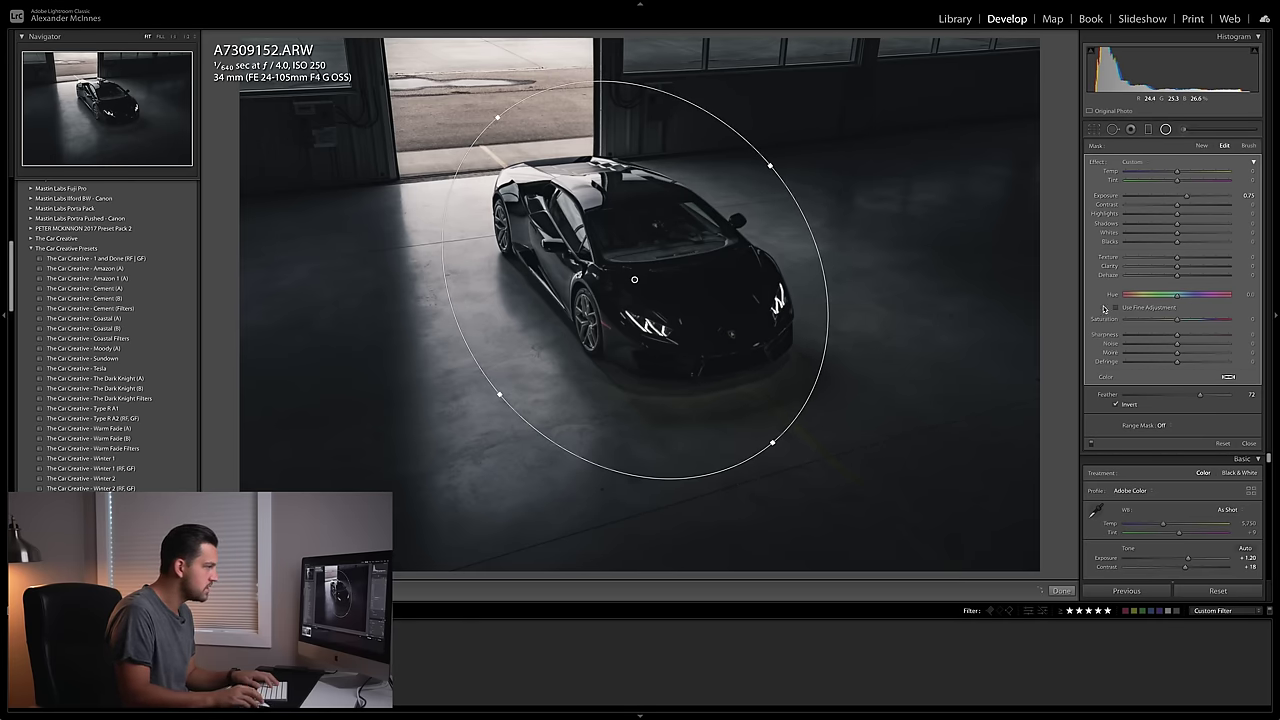